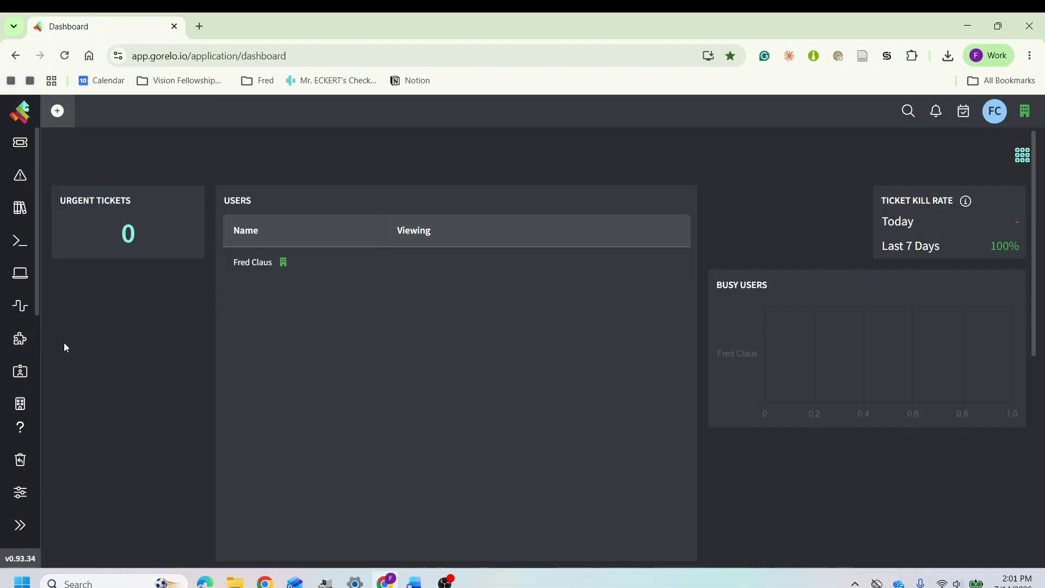
Open the Base Workstation policy in policy management
{"action": "left_click", "coordinate": [21, 342]}
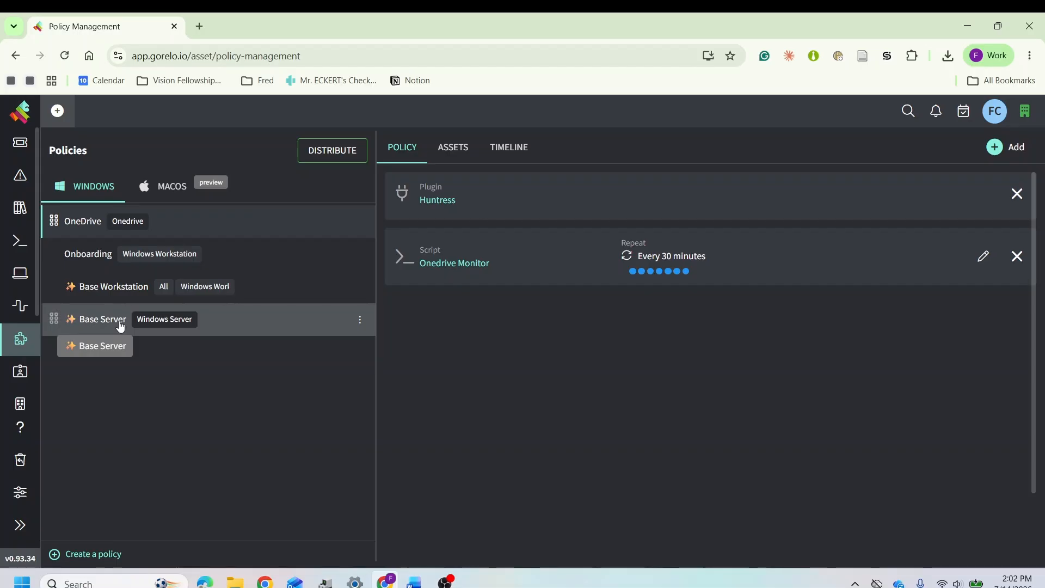
{"action": "mouse_move", "coordinate": [156, 329]}
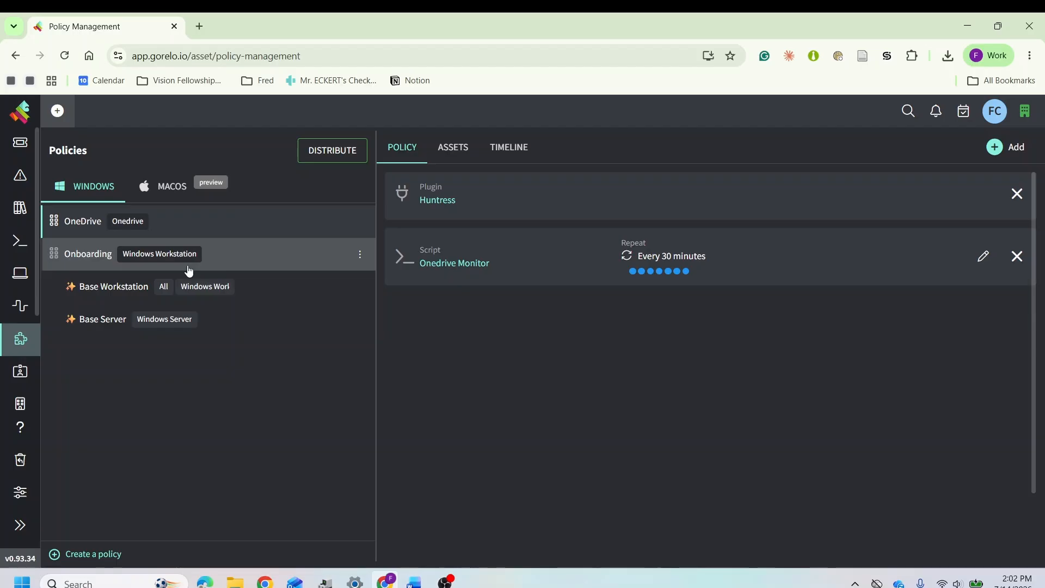
{"action": "left_click", "coordinate": [119, 287]}
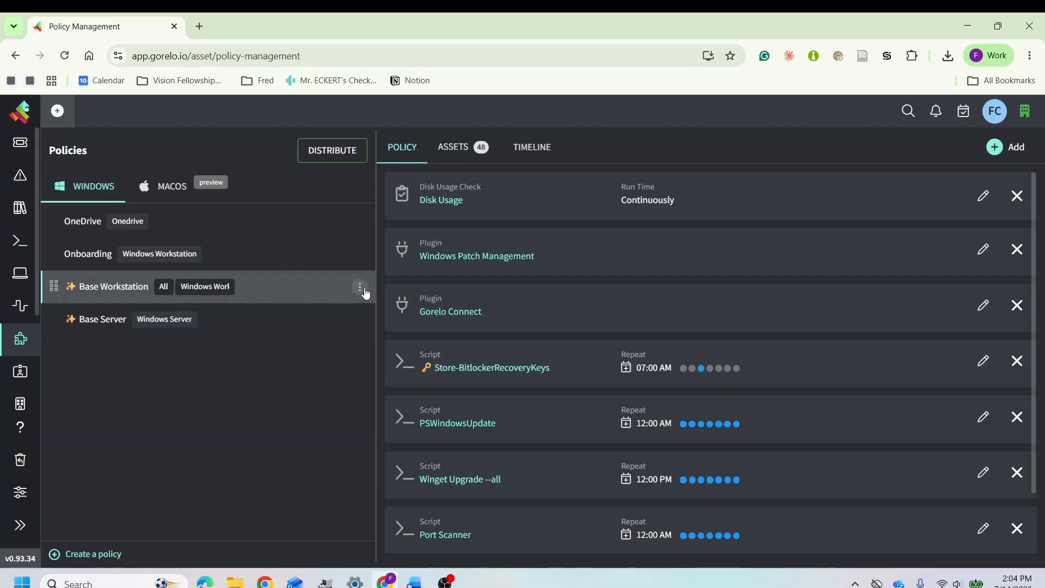
Remove the All tag from the Base Workstation policy's match-one-of tags and update the policy
{"action": "left_click", "coordinate": [361, 288]}
{"action": "left_click", "coordinate": [370, 314]}
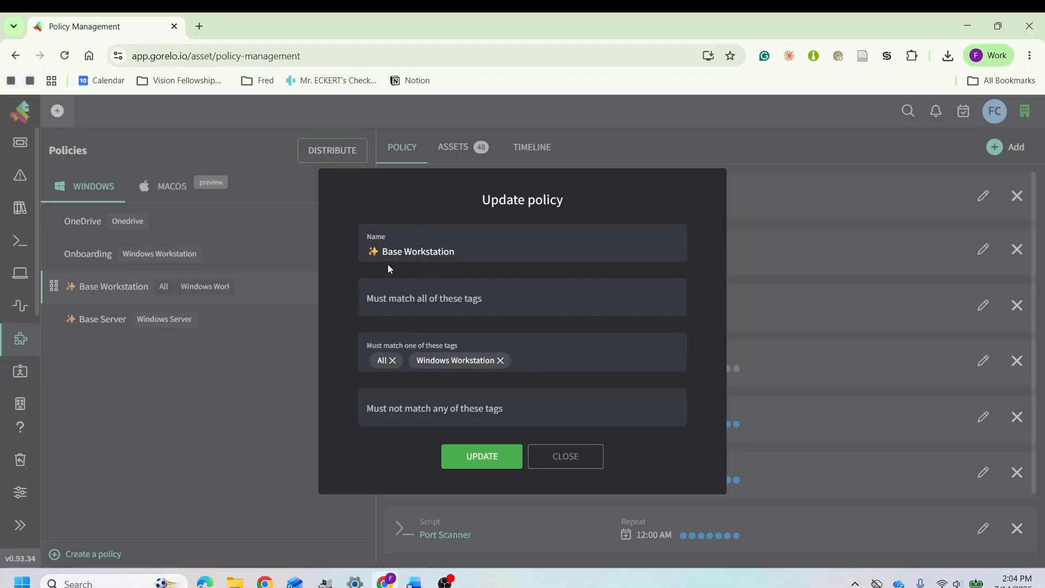
{"action": "left_click", "coordinate": [393, 361]}
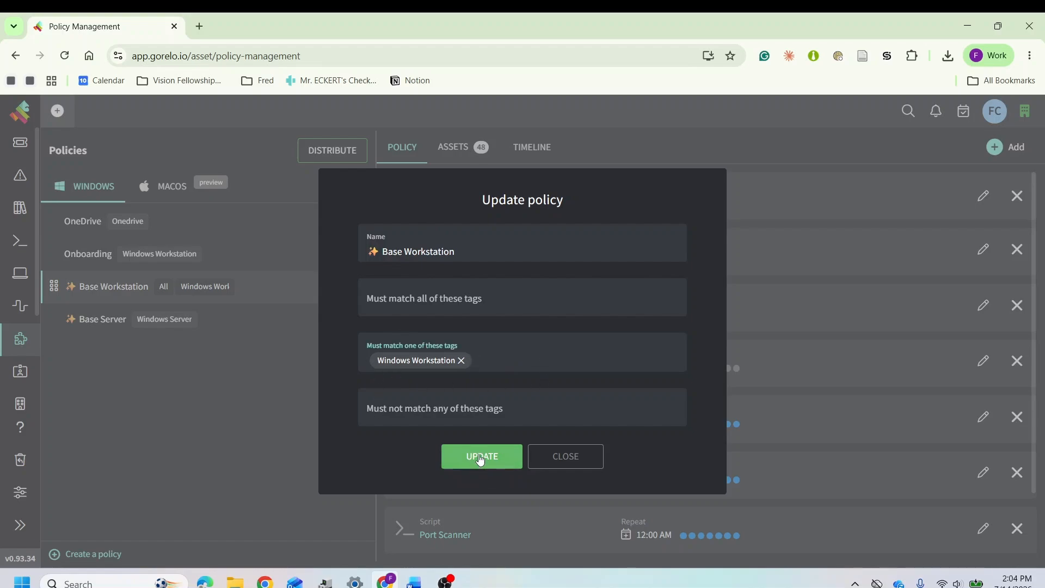
{"action": "left_click", "coordinate": [481, 459]}
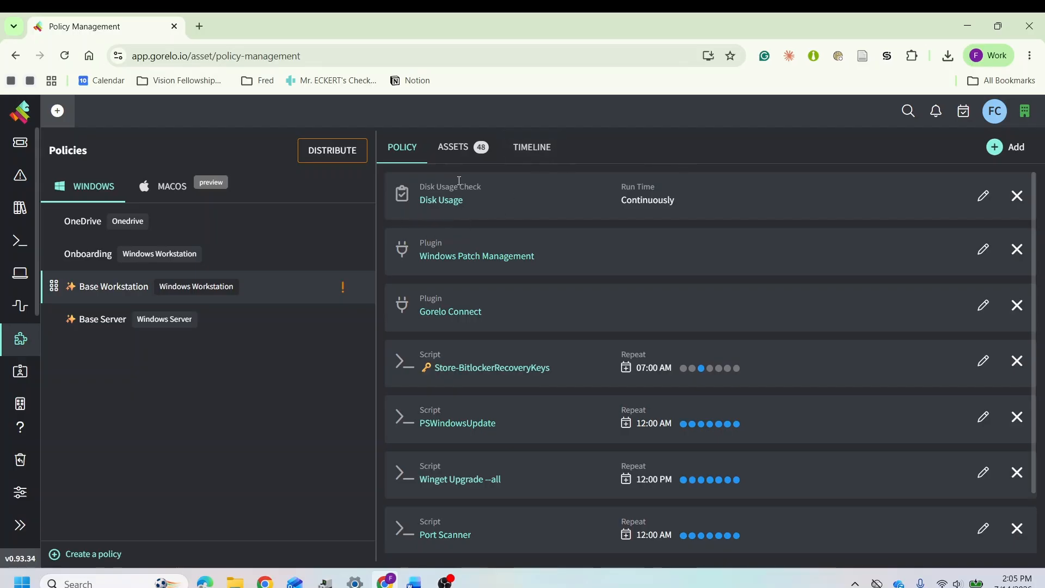
Review the Disk Usage check's drive letter, exclusion and alert severity options, and close it without saving
{"action": "left_click", "coordinate": [984, 197]}
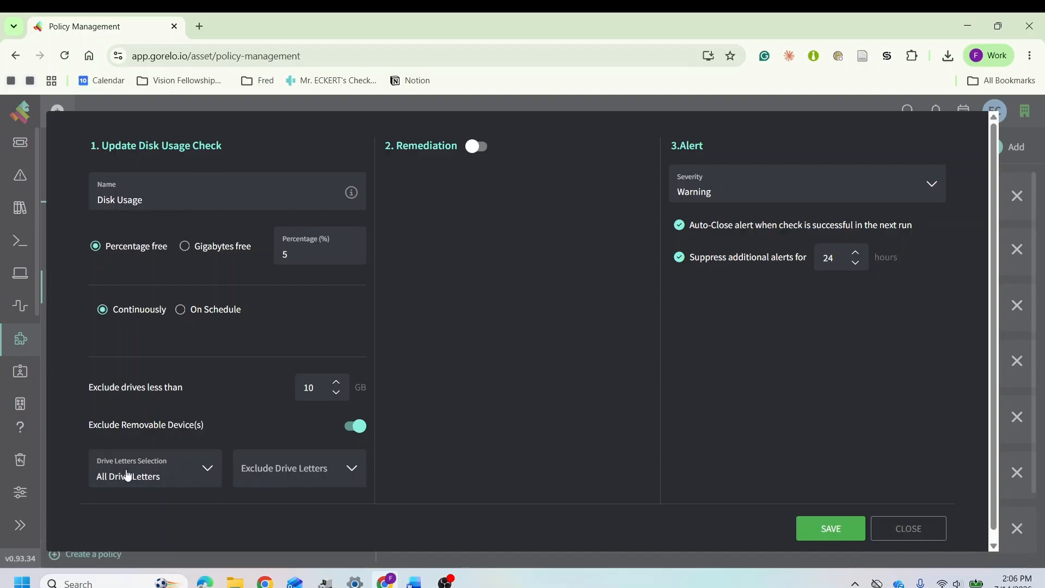
{"action": "left_click", "coordinate": [210, 474]}
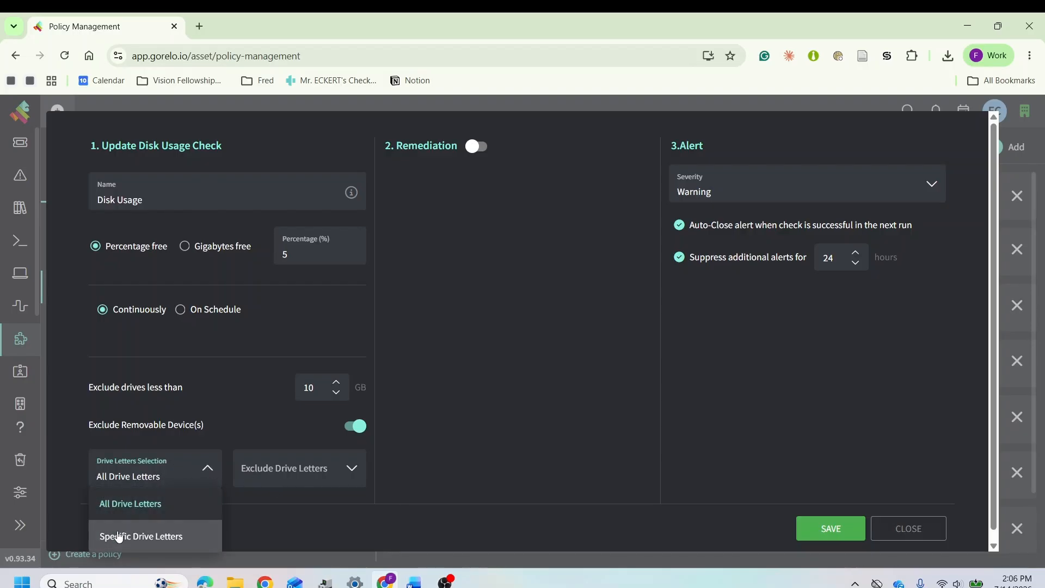
{"action": "scroll", "coordinate": [172, 491], "scroll_direction": "down", "scroll_amount": 1}
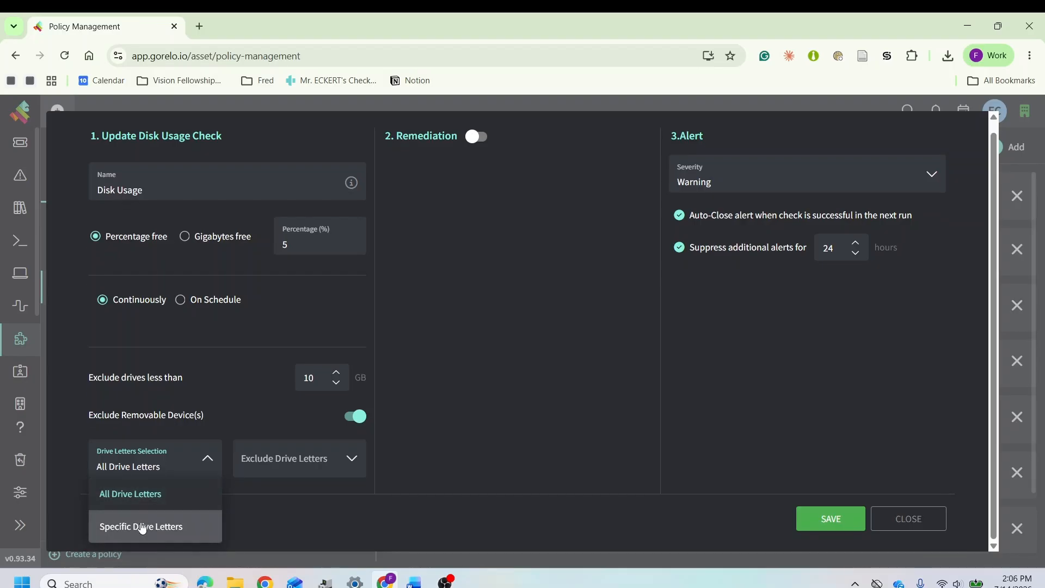
{"action": "left_click", "coordinate": [351, 460]}
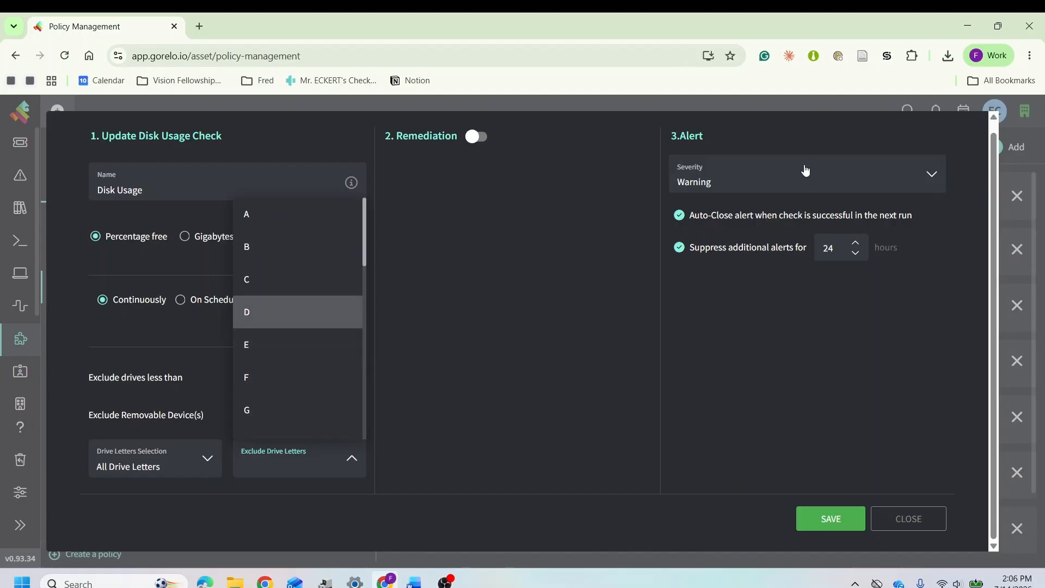
{"action": "left_click", "coordinate": [625, 272]}
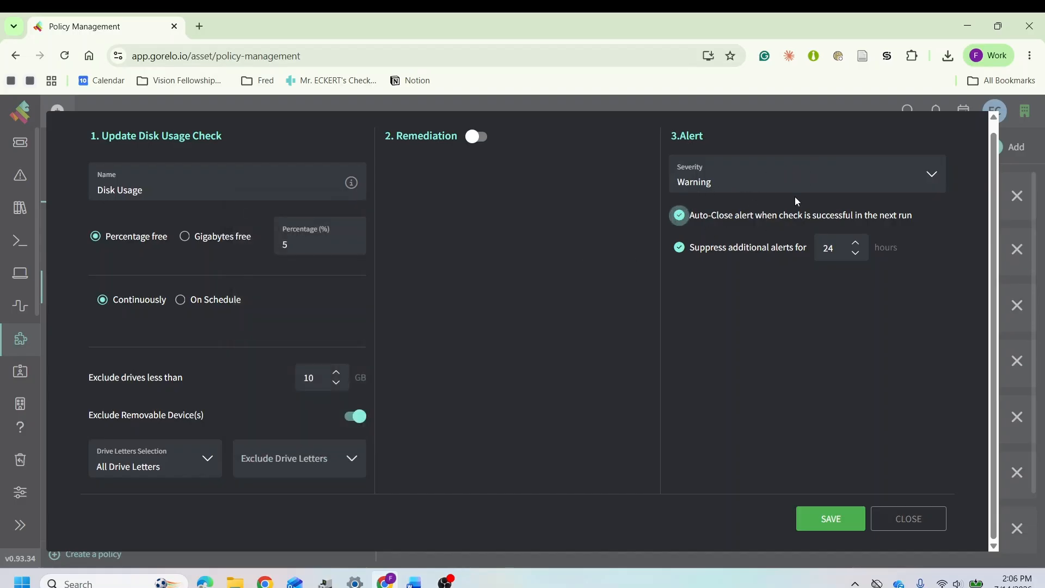
{"action": "left_click", "coordinate": [737, 184]}
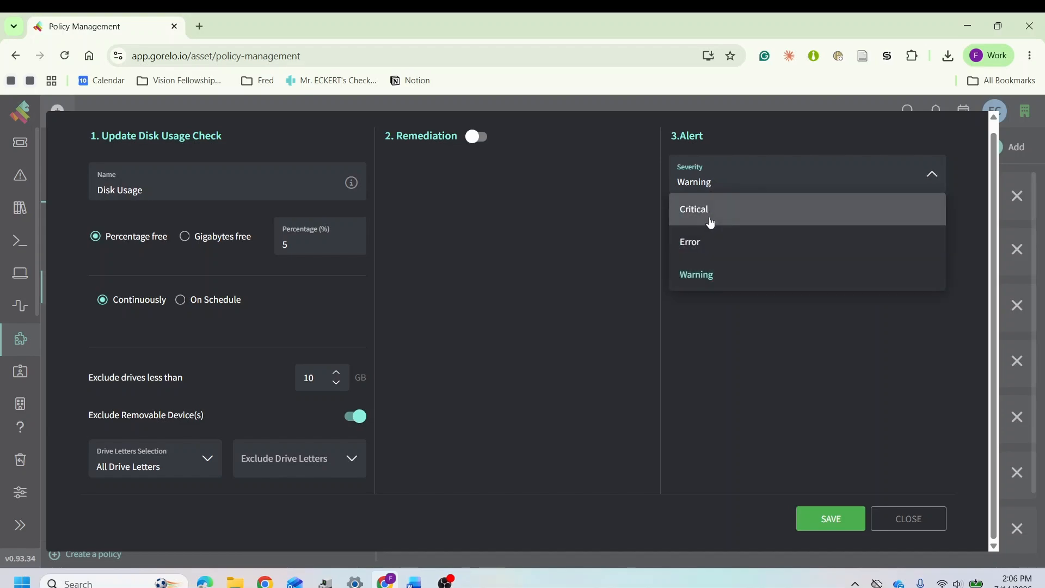
{"action": "left_click", "coordinate": [696, 323]}
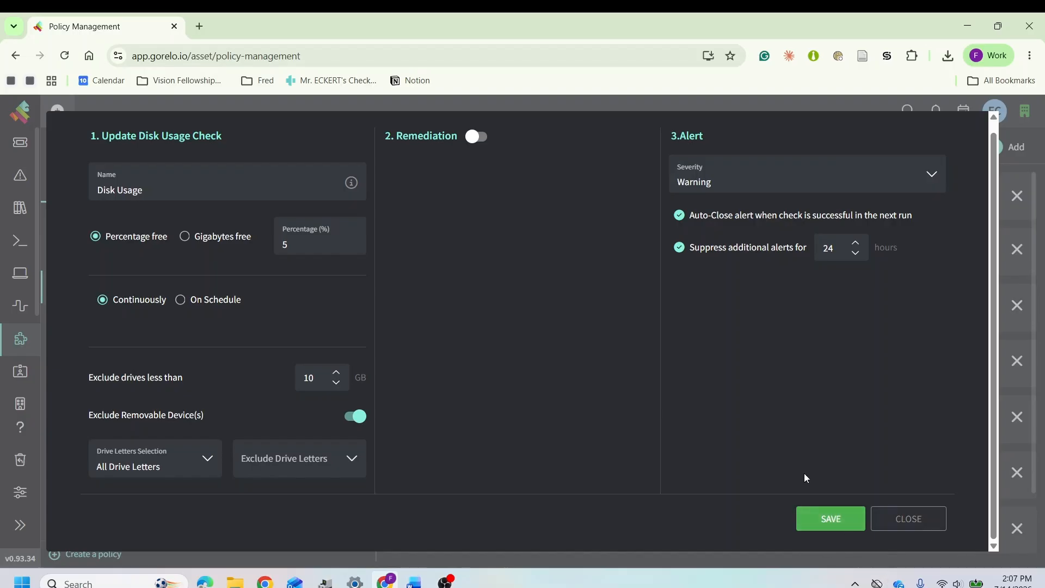
{"action": "left_click", "coordinate": [930, 520]}
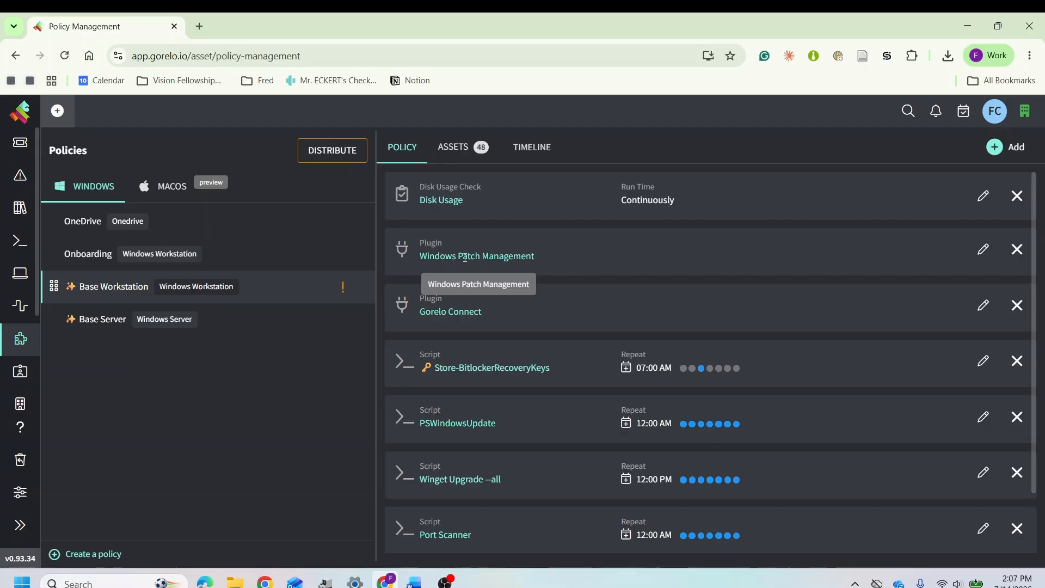
Review the Windows Patch Management and Gorelo Connect plugin settings and the scripts in the Base Workstation policy
{"action": "left_click", "coordinate": [983, 249]}
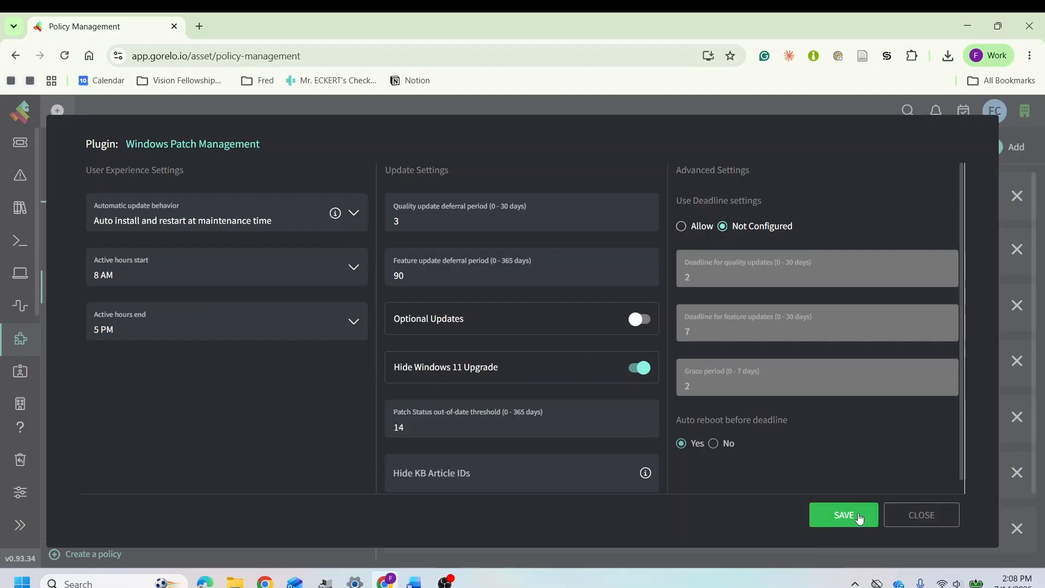
{"action": "left_click", "coordinate": [920, 515]}
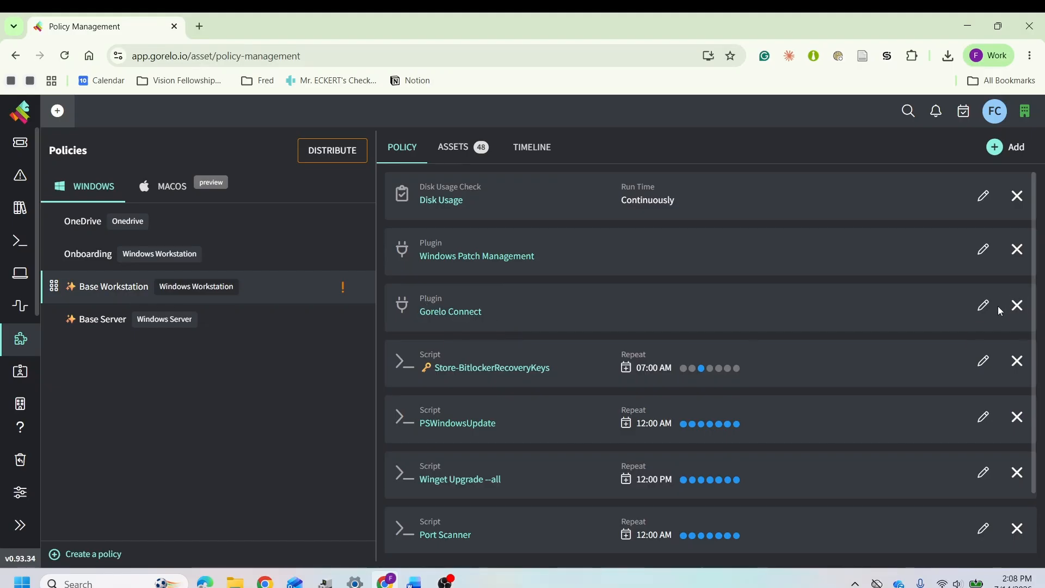
{"action": "left_click", "coordinate": [983, 306]}
{"action": "scroll", "coordinate": [534, 418], "scroll_direction": "down", "scroll_amount": 1}
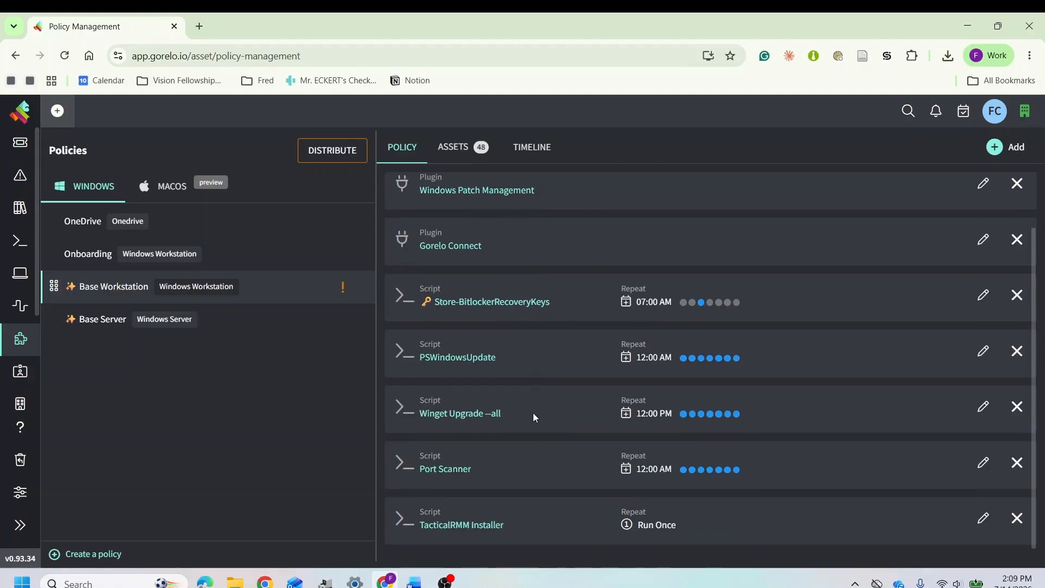
{"action": "scroll", "coordinate": [532, 422], "scroll_direction": "up", "scroll_amount": 1}
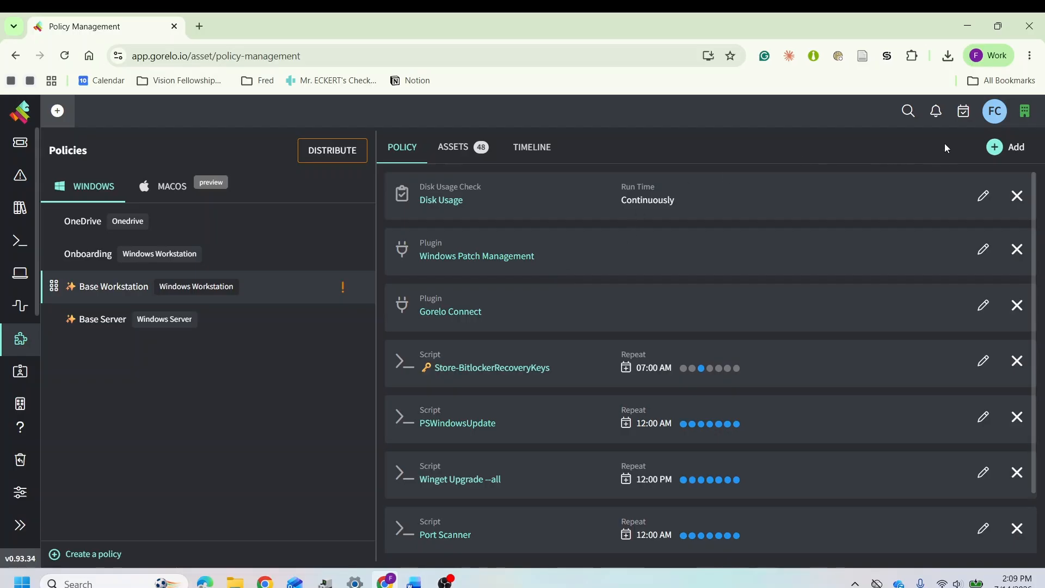
Start a new CPU check for the Base Workstation policy and name it CPU Usage
{"action": "left_click", "coordinate": [1012, 148]}
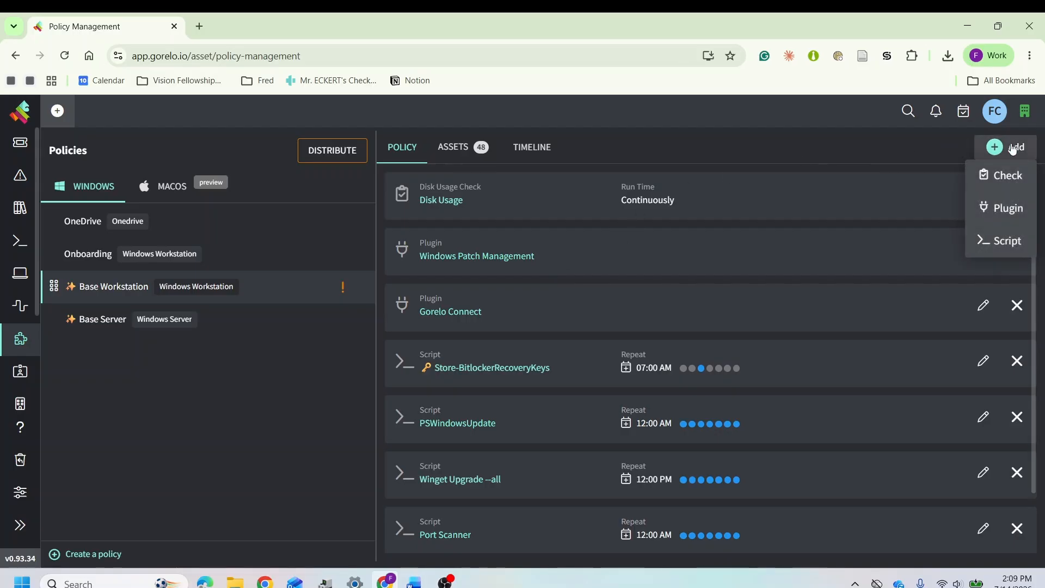
{"action": "left_click", "coordinate": [1012, 148]}
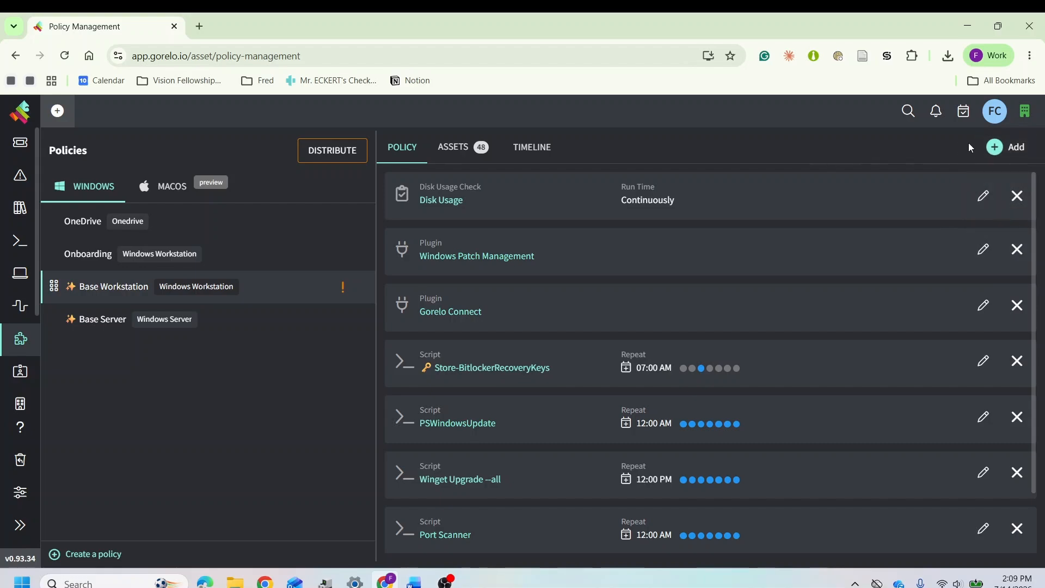
{"action": "left_click", "coordinate": [1015, 149]}
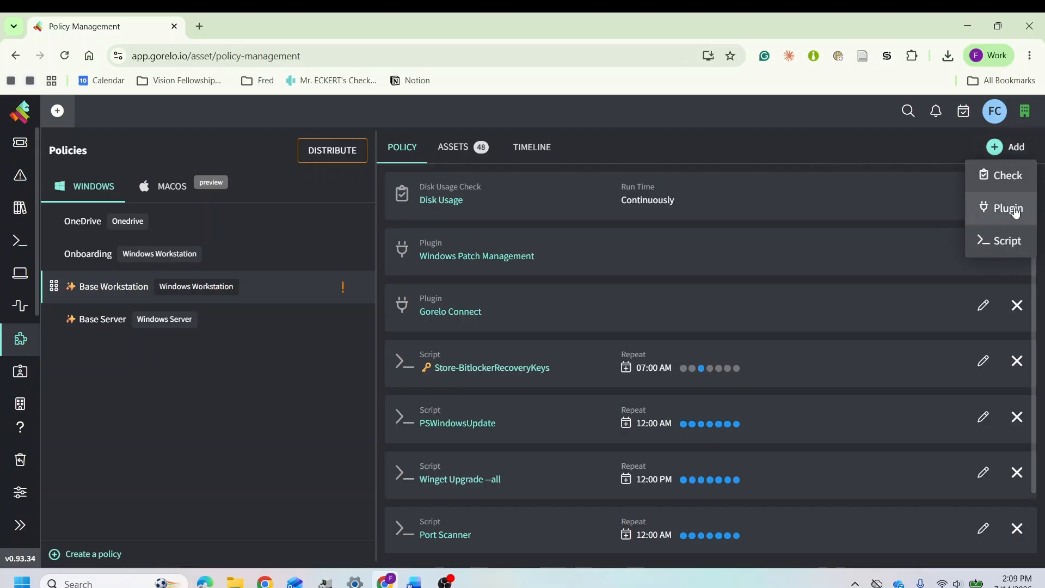
{"action": "left_click", "coordinate": [1008, 177]}
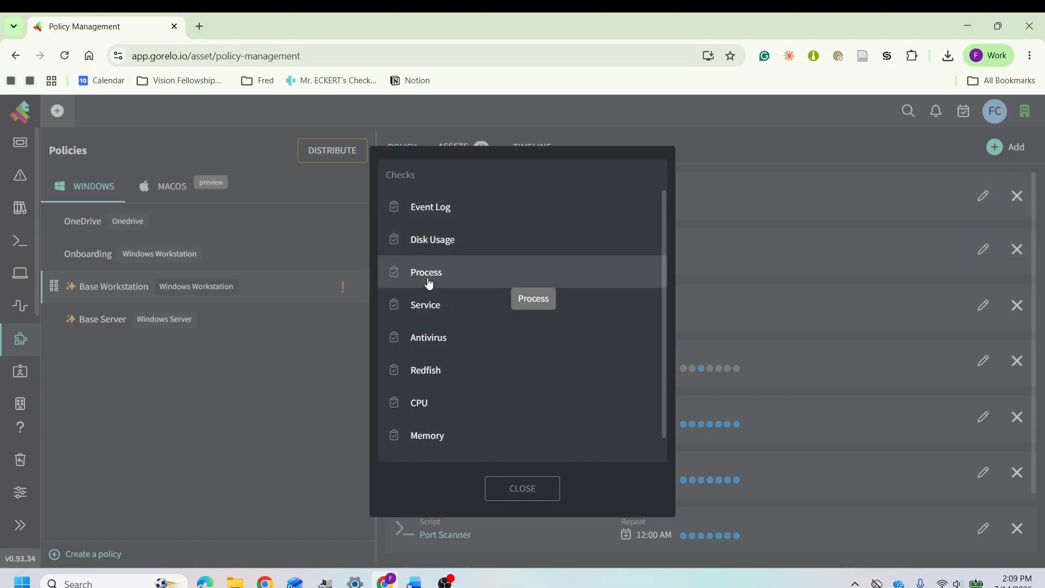
{"action": "scroll", "coordinate": [427, 372], "scroll_direction": "down", "scroll_amount": 1}
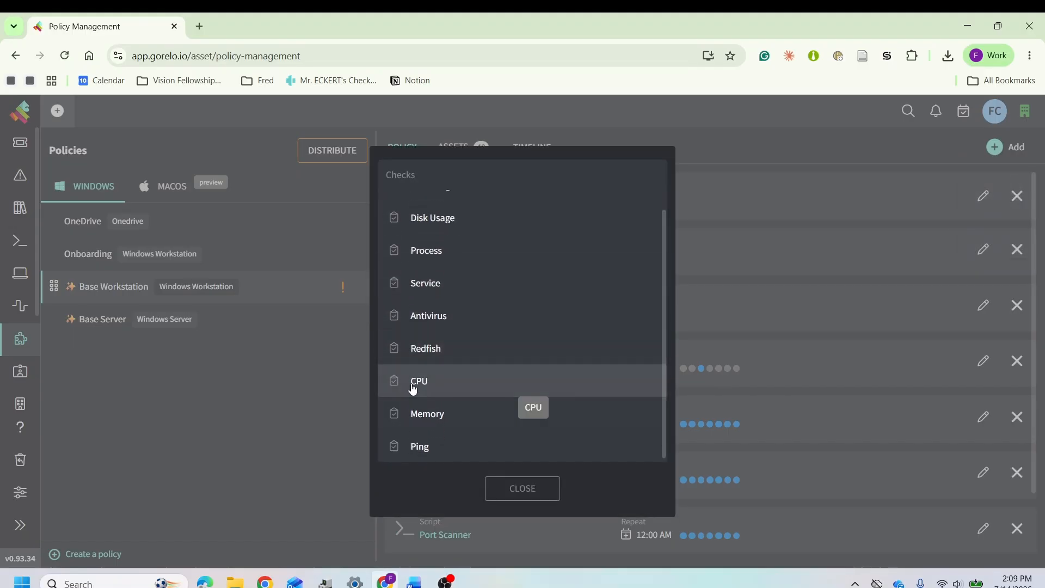
{"action": "left_click", "coordinate": [420, 383]}
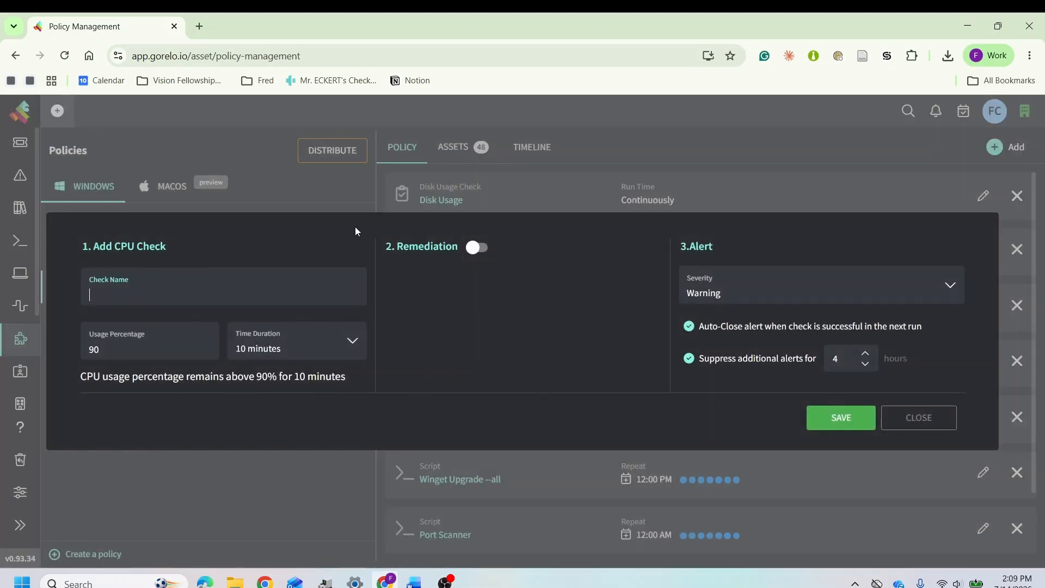
{"action": "type", "text": "CPU Usage"}
{"action": "left_click", "coordinate": [481, 250]}
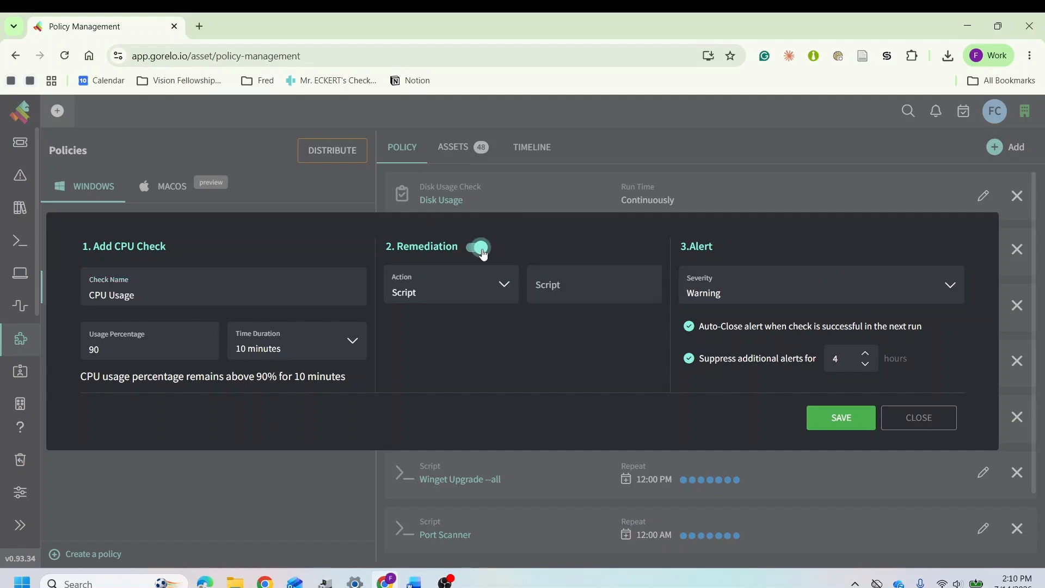
{"action": "left_click", "coordinate": [504, 284]}
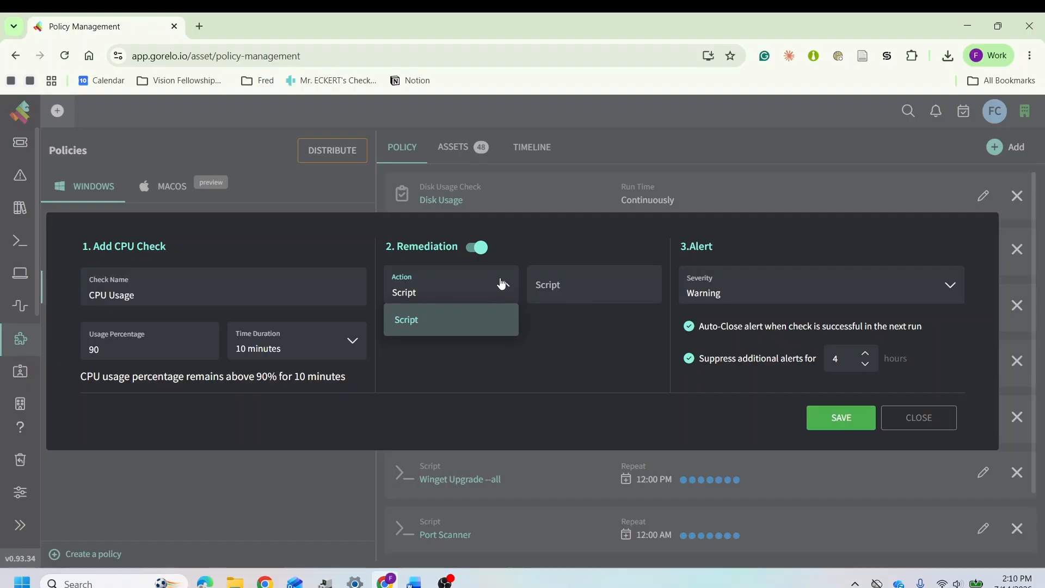
{"action": "left_click", "coordinate": [478, 248]}
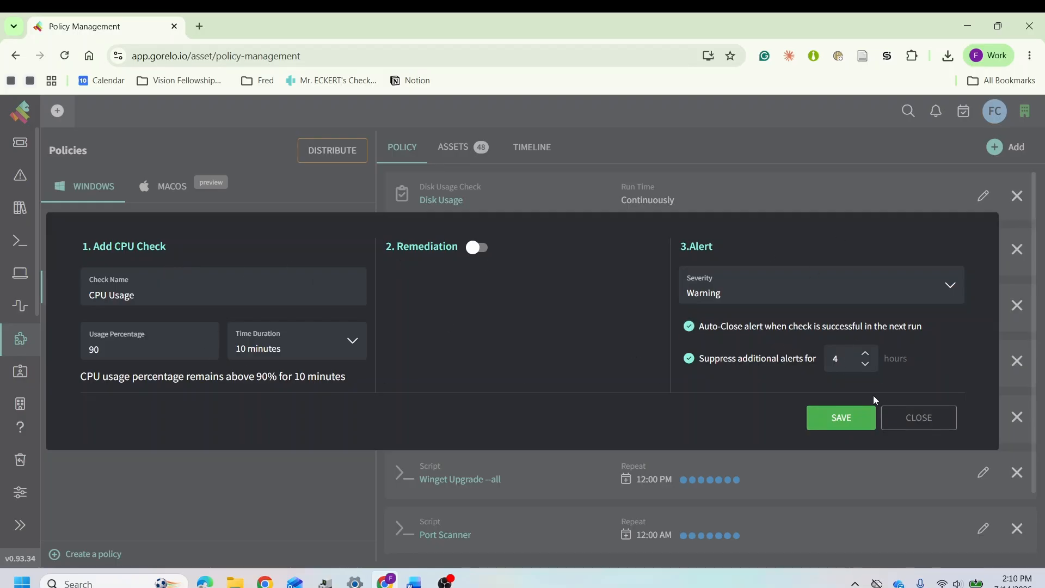
Save the CPU Usage check to the policy
{"action": "left_click", "coordinate": [841, 418]}
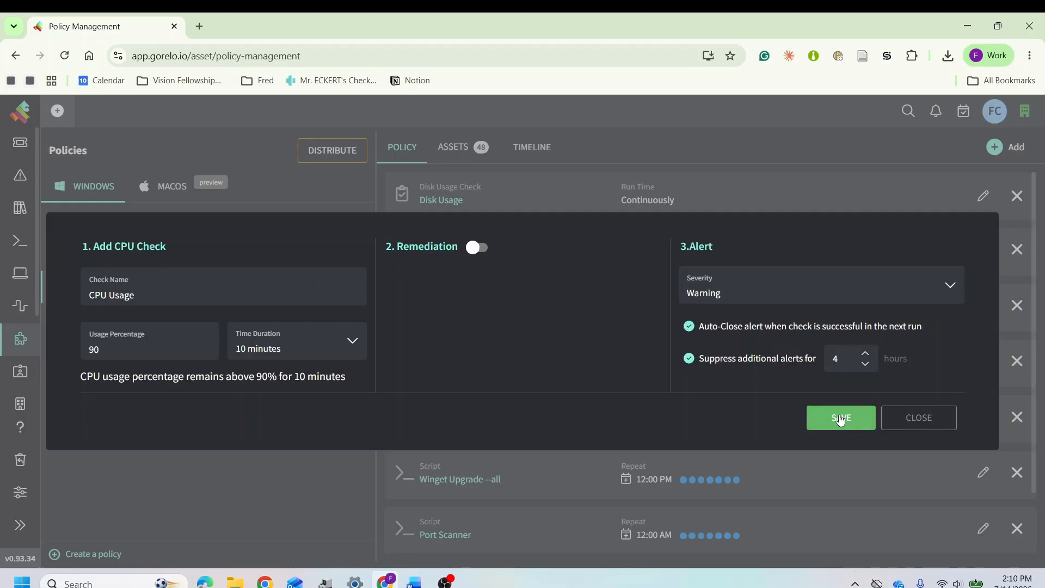
{"action": "left_click", "coordinate": [840, 419]}
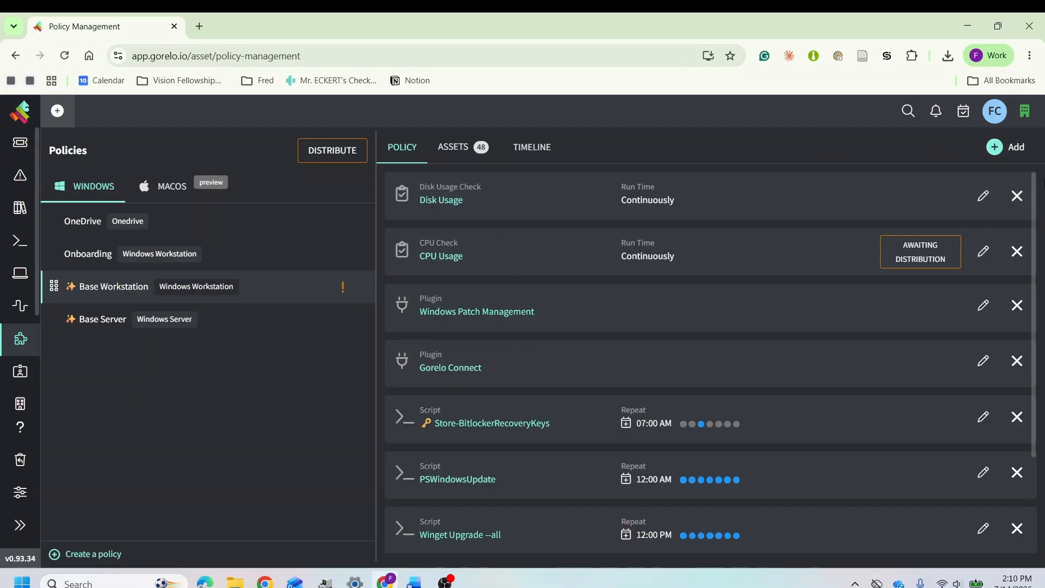
Add the App Management plugin to the Base Workstation policy
{"action": "left_click", "coordinate": [1014, 147]}
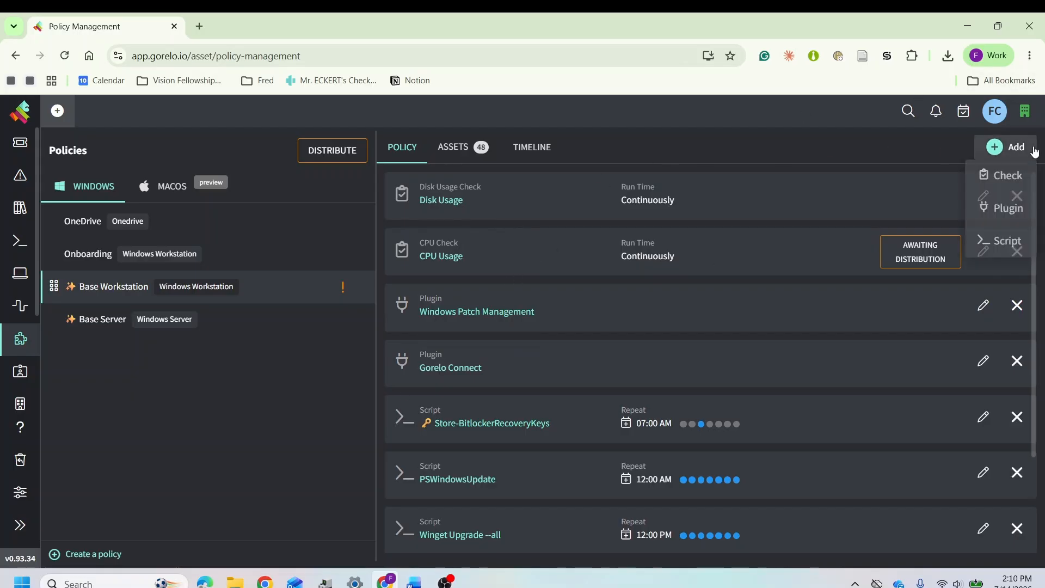
{"action": "left_click", "coordinate": [1009, 209]}
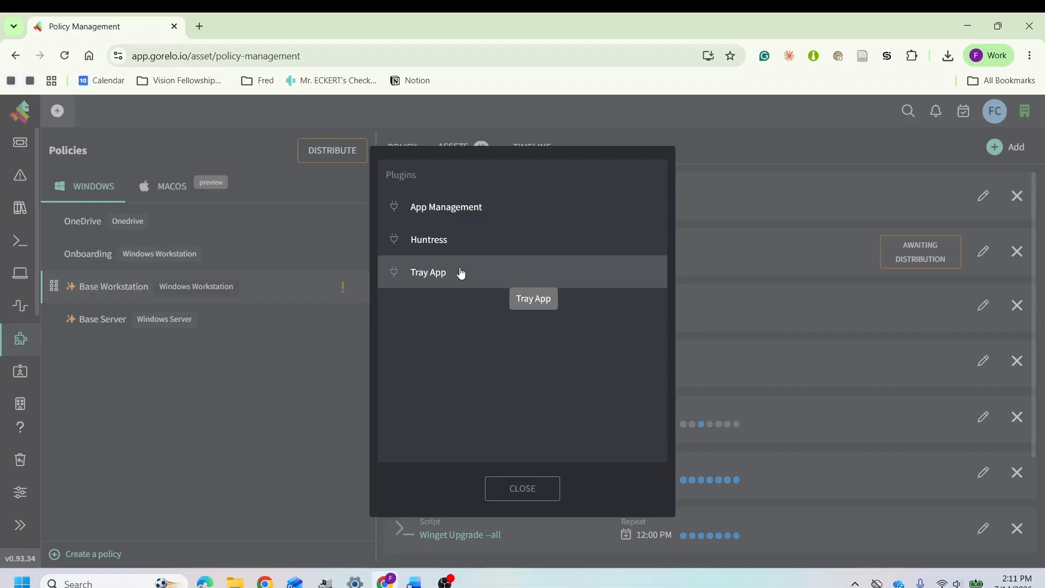
{"action": "left_click", "coordinate": [445, 209]}
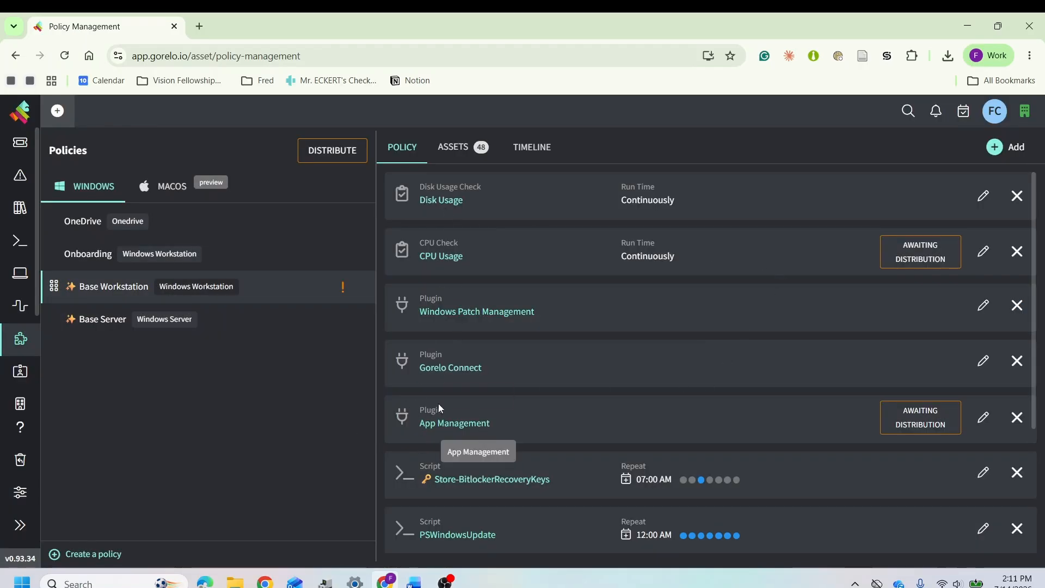
Set the App Management plugin to run immediately on new assets and whenever the previous schedule was missed
{"action": "left_click", "coordinate": [984, 419]}
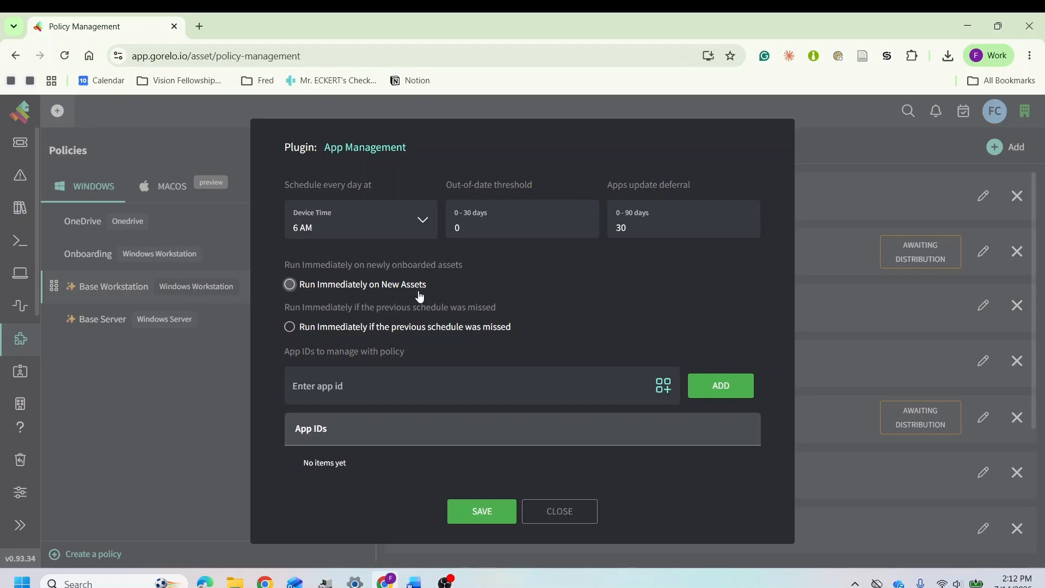
{"action": "left_click", "coordinate": [289, 286]}
{"action": "left_click", "coordinate": [289, 330]}
Select Google Chrome, Microsoft Edge and Mozilla Firefox from the app catalog for the App Management plugin
{"action": "left_click", "coordinate": [668, 387]}
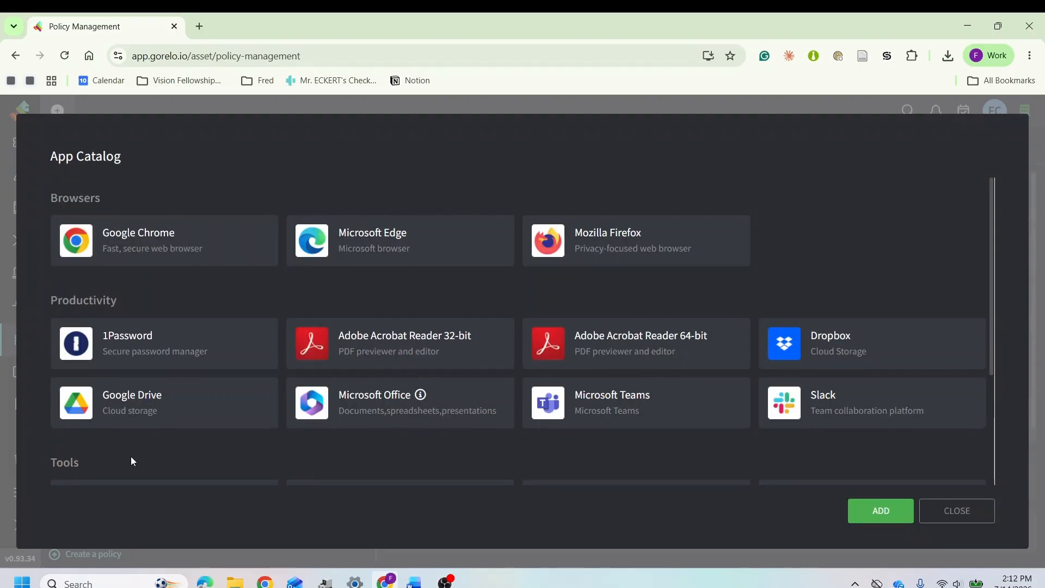
{"action": "left_click", "coordinate": [159, 241]}
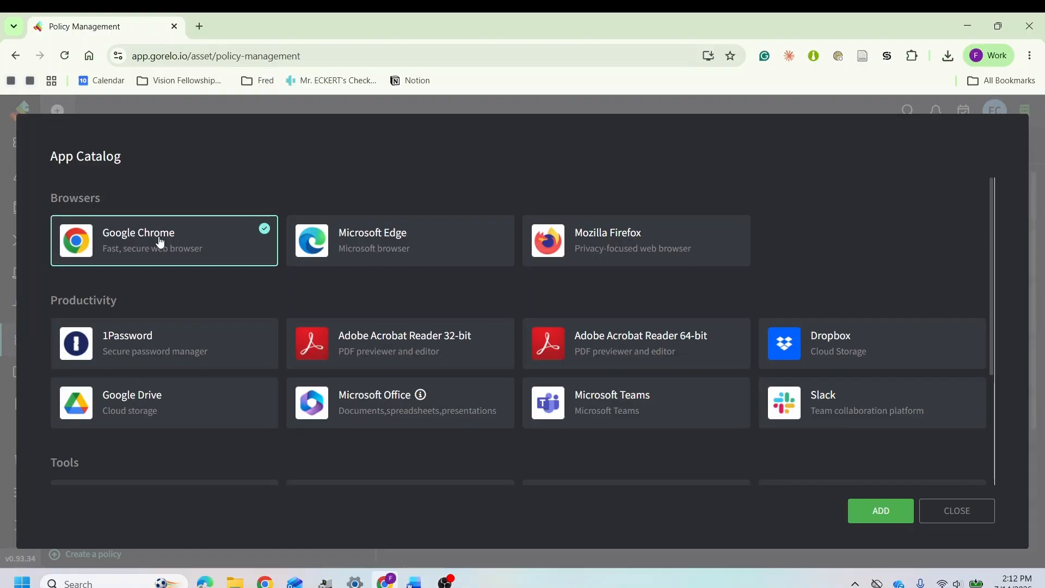
{"action": "left_click", "coordinate": [398, 245]}
{"action": "left_click", "coordinate": [561, 260]}
Select 1Password, Adobe Acrobat Reader 32-bit and Microsoft Office among the productivity apps, leaving Google Drive unselected
{"action": "left_click", "coordinate": [182, 341]}
{"action": "left_click", "coordinate": [445, 344]}
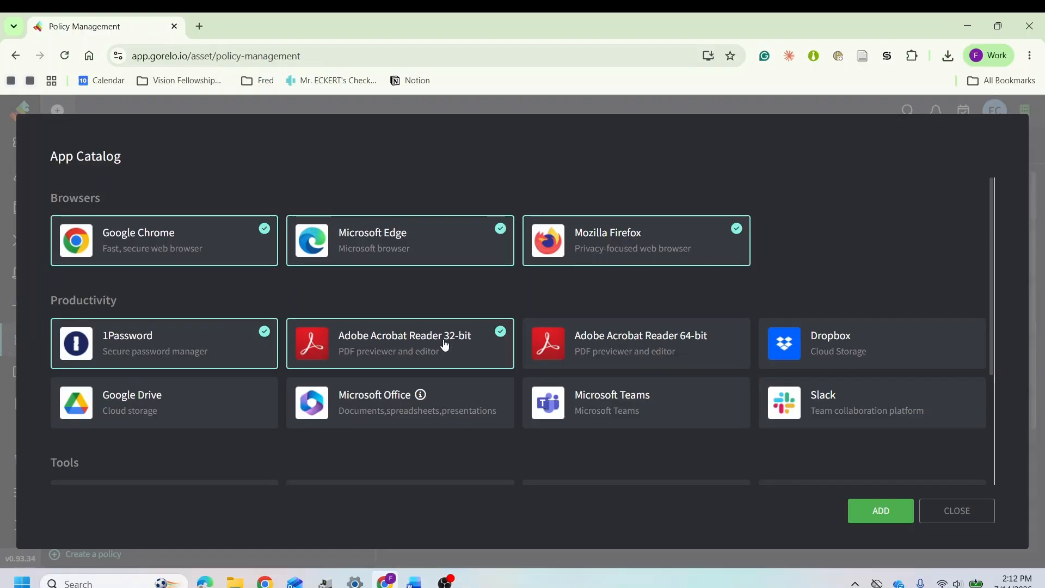
{"action": "left_click", "coordinate": [389, 400]}
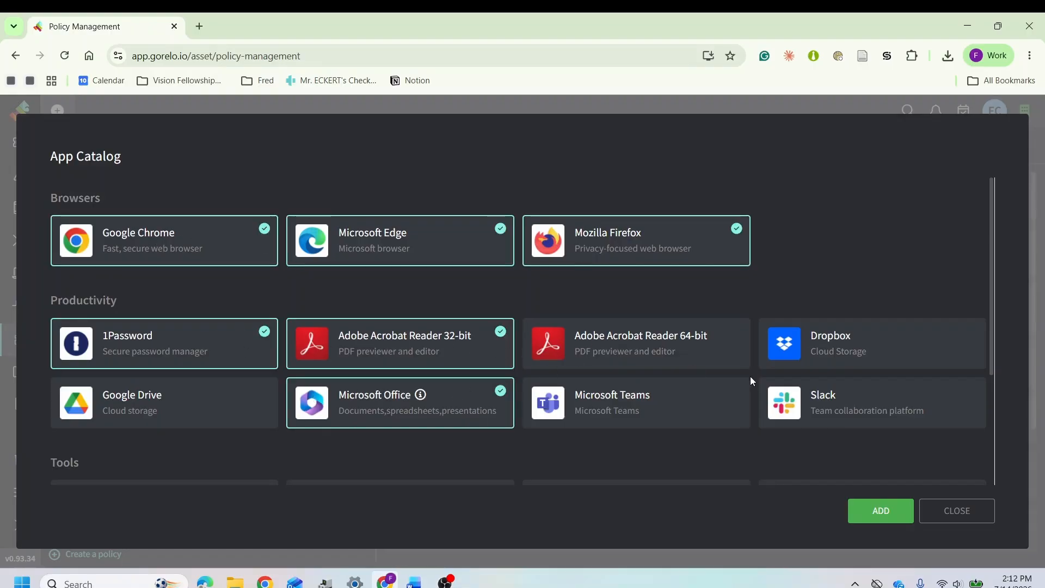
{"action": "left_click", "coordinate": [174, 400]}
{"action": "scroll", "coordinate": [358, 264], "scroll_direction": "down", "scroll_amount": 3}
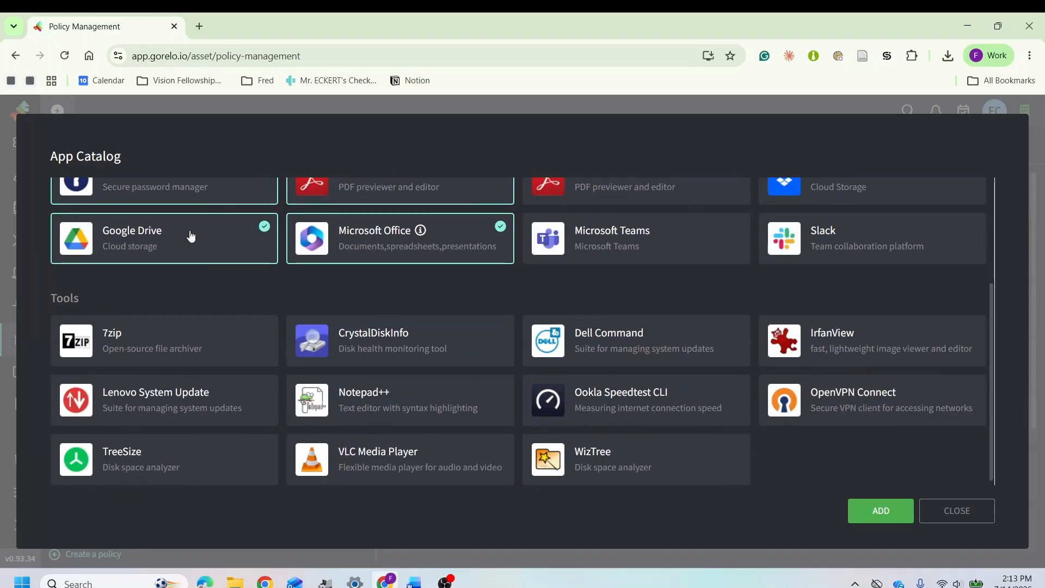
{"action": "left_click", "coordinate": [190, 236]}
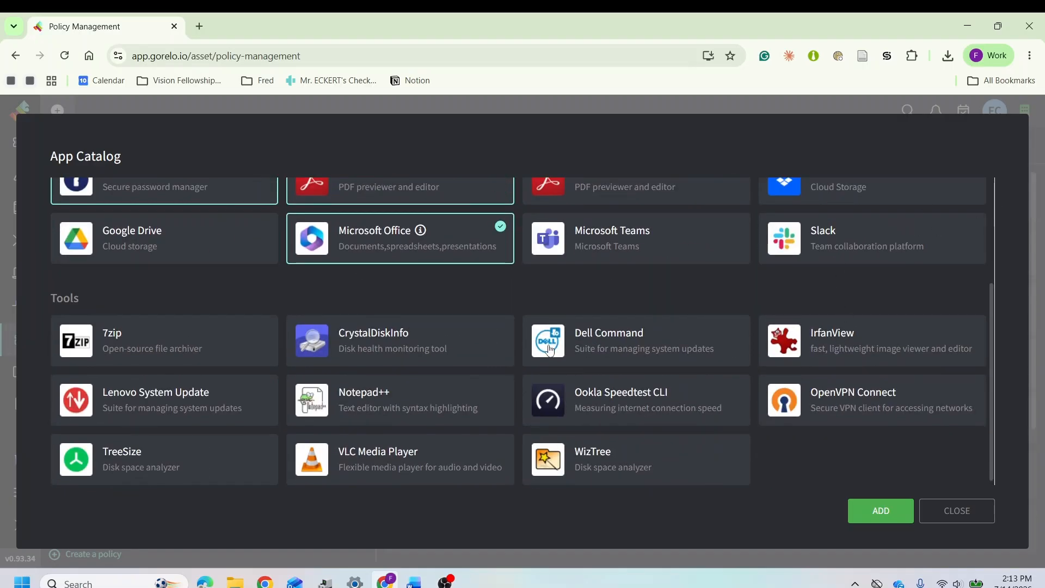
Select the tools 7zip, VLC Media Player and Notepad++, and add all chosen catalog apps to the plugin
{"action": "left_click", "coordinate": [144, 349]}
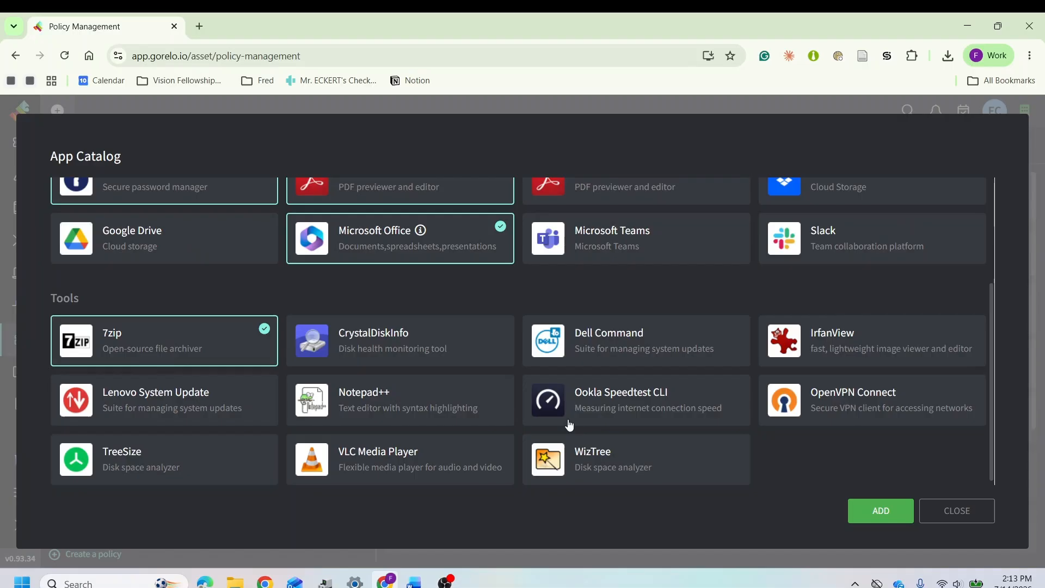
{"action": "left_click", "coordinate": [414, 458]}
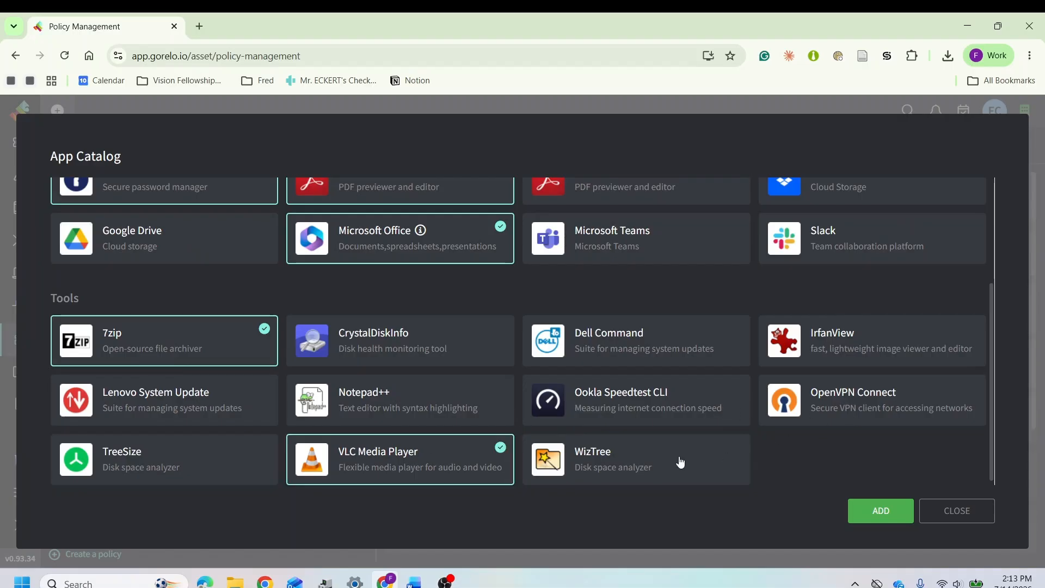
{"action": "left_click", "coordinate": [424, 402]}
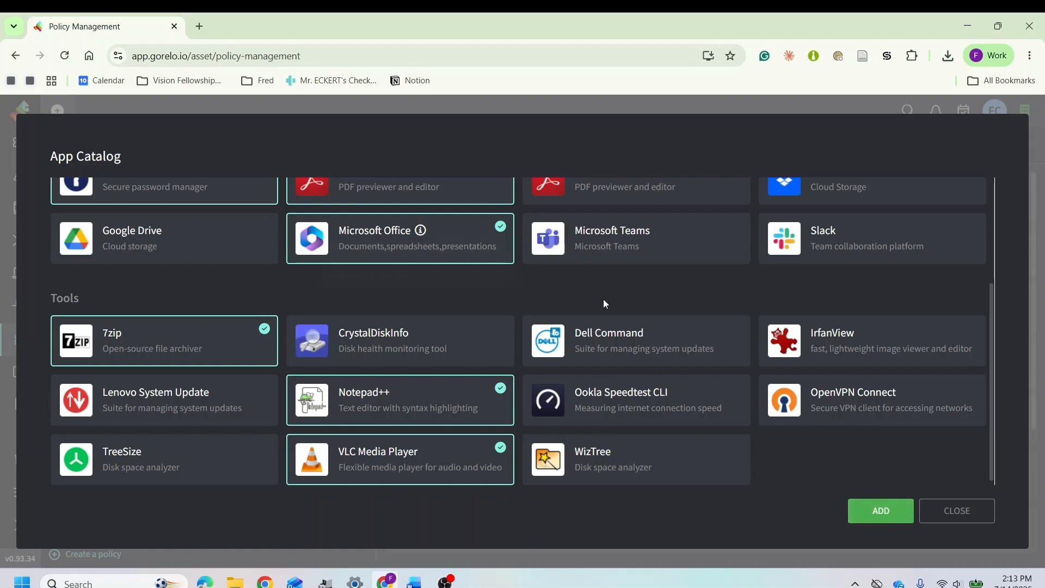
{"action": "left_click", "coordinate": [886, 520]}
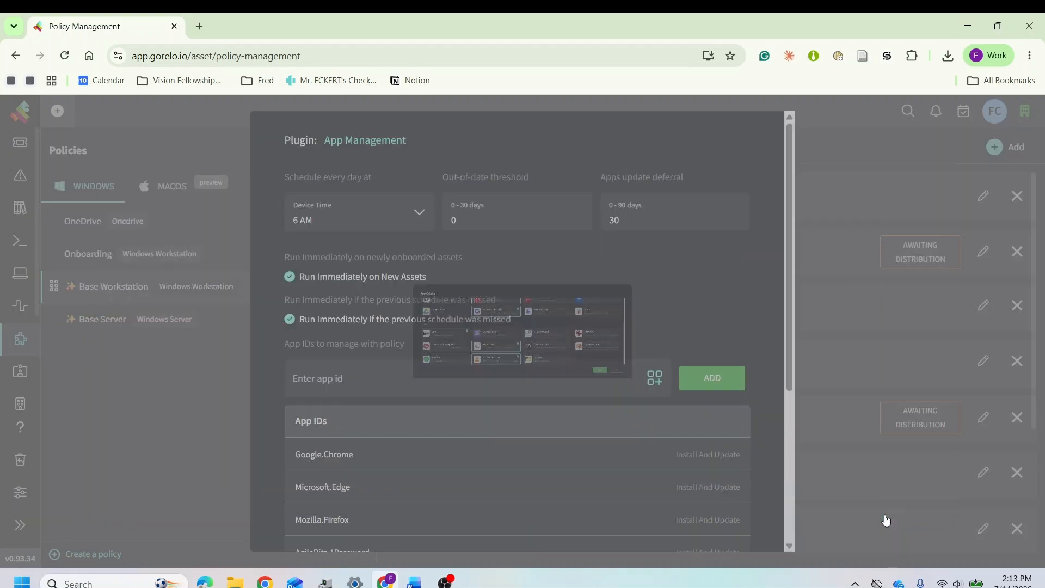
Set the Google.Chrome entry in the plugin's app list to Uninstall
{"action": "scroll", "coordinate": [443, 373], "scroll_direction": "down", "scroll_amount": 5}
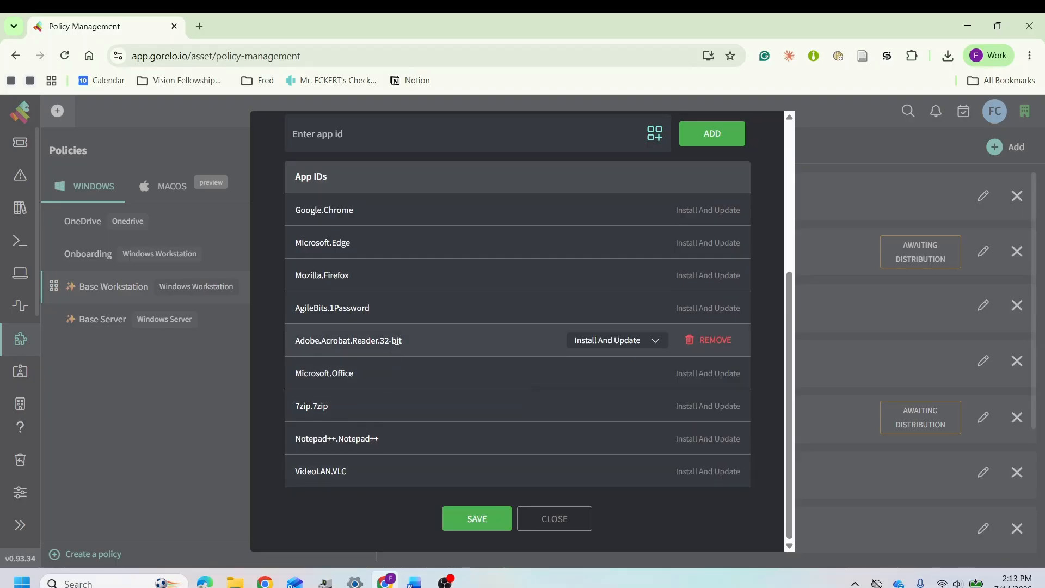
{"action": "scroll", "coordinate": [392, 348], "scroll_direction": "up", "scroll_amount": 5}
{"action": "scroll", "coordinate": [393, 348], "scroll_direction": "down", "scroll_amount": 3}
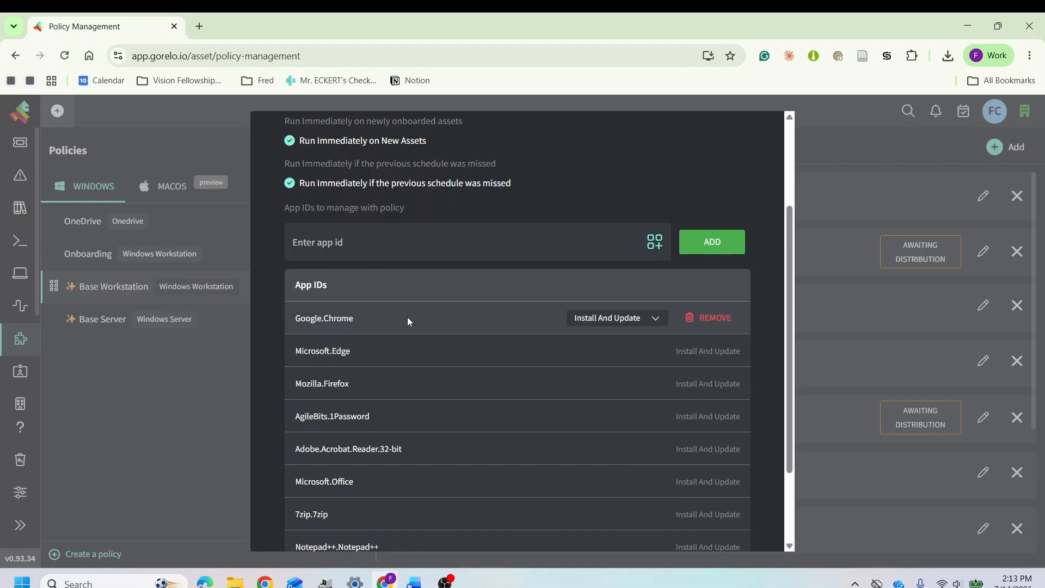
{"action": "left_click", "coordinate": [658, 321]}
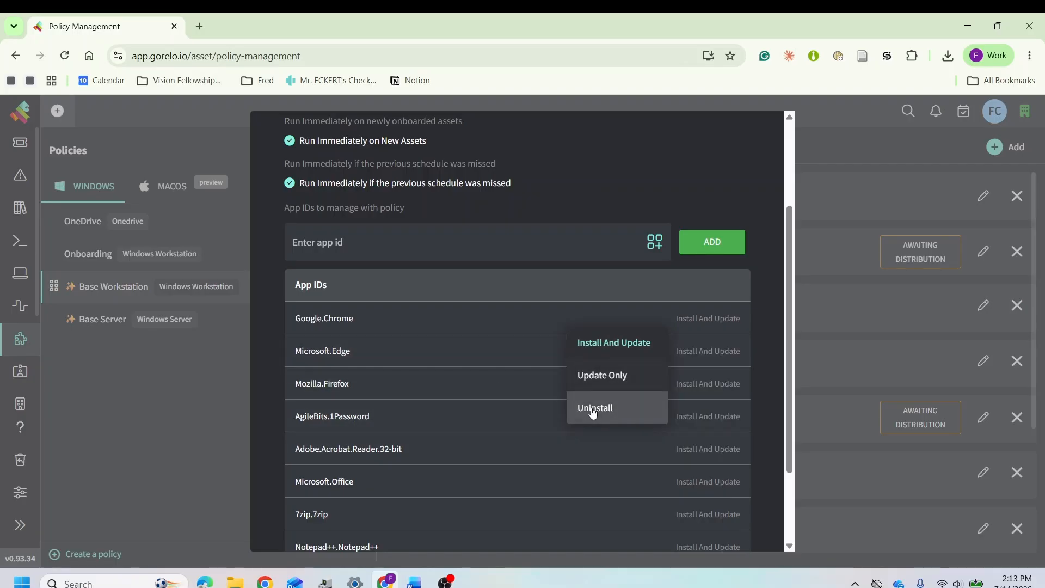
{"action": "left_click", "coordinate": [594, 409]}
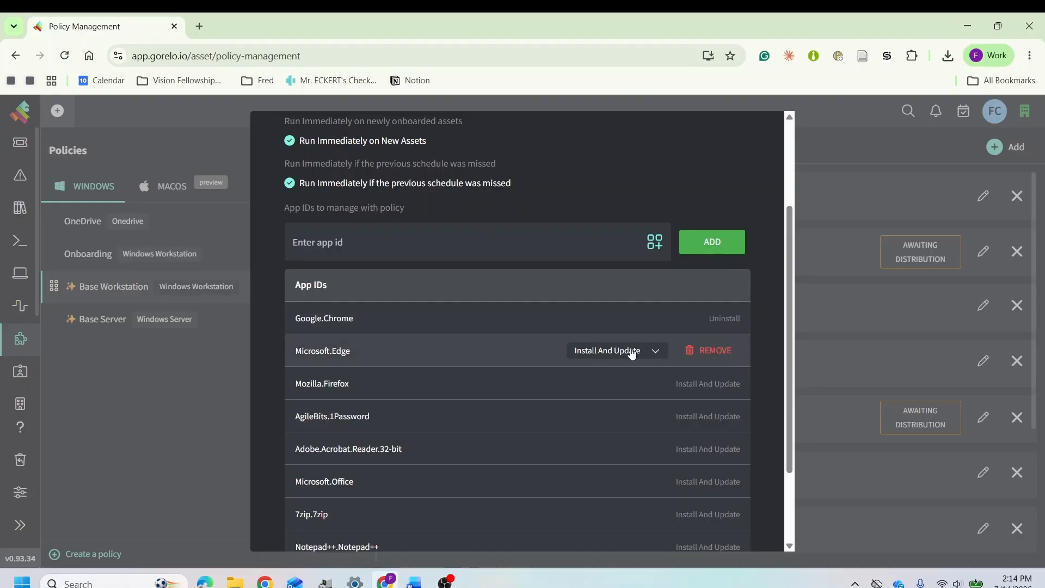
{"action": "mouse_move", "coordinate": [574, 420]}
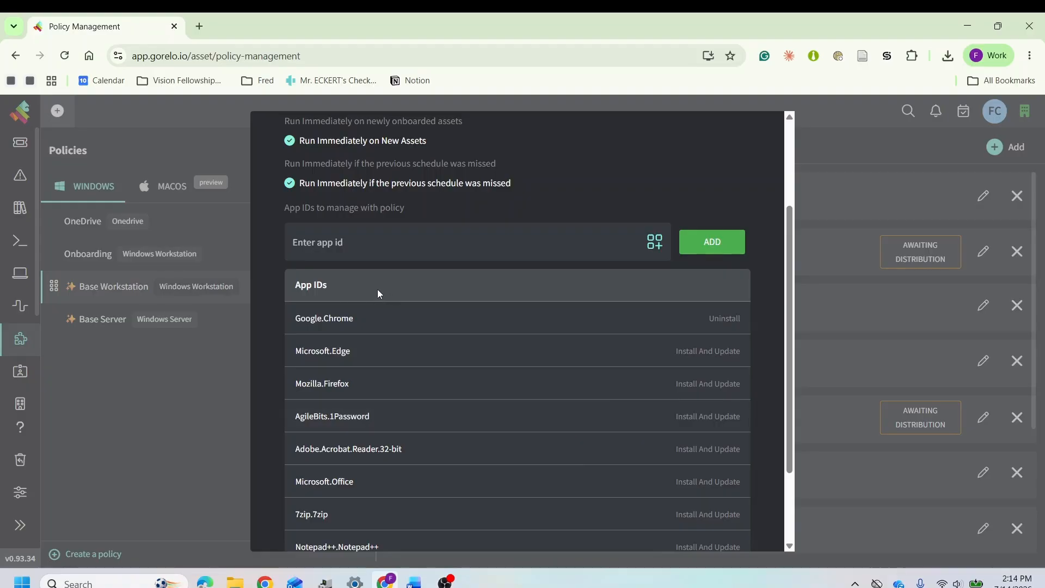
{"action": "mouse_move", "coordinate": [333, 320]}
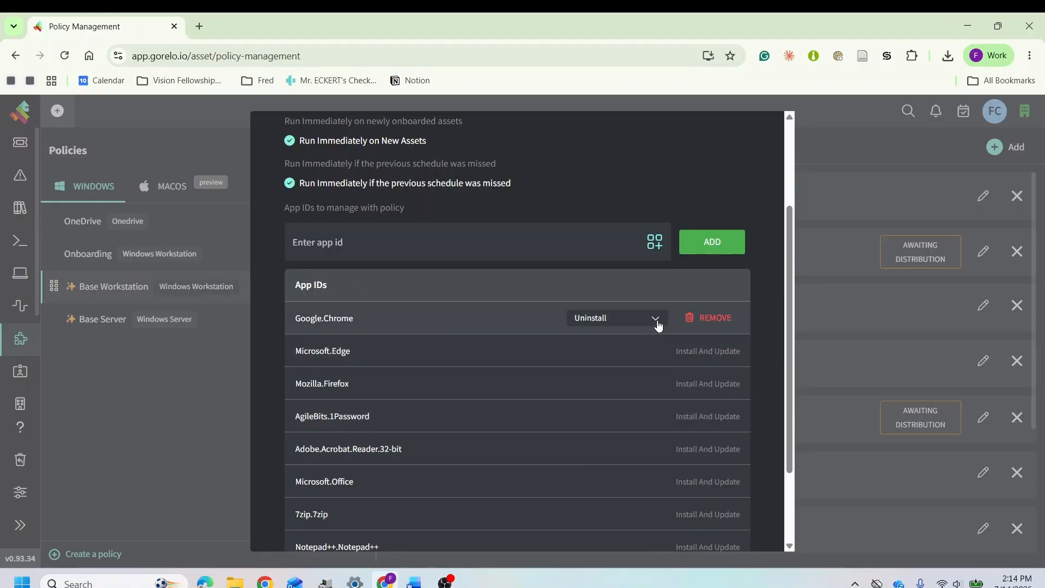
Return the Google.Chrome entry to Install And Update
{"action": "left_click", "coordinate": [656, 321]}
{"action": "left_click", "coordinate": [639, 346]}
{"action": "scroll", "coordinate": [727, 226], "scroll_direction": "down", "scroll_amount": 2}
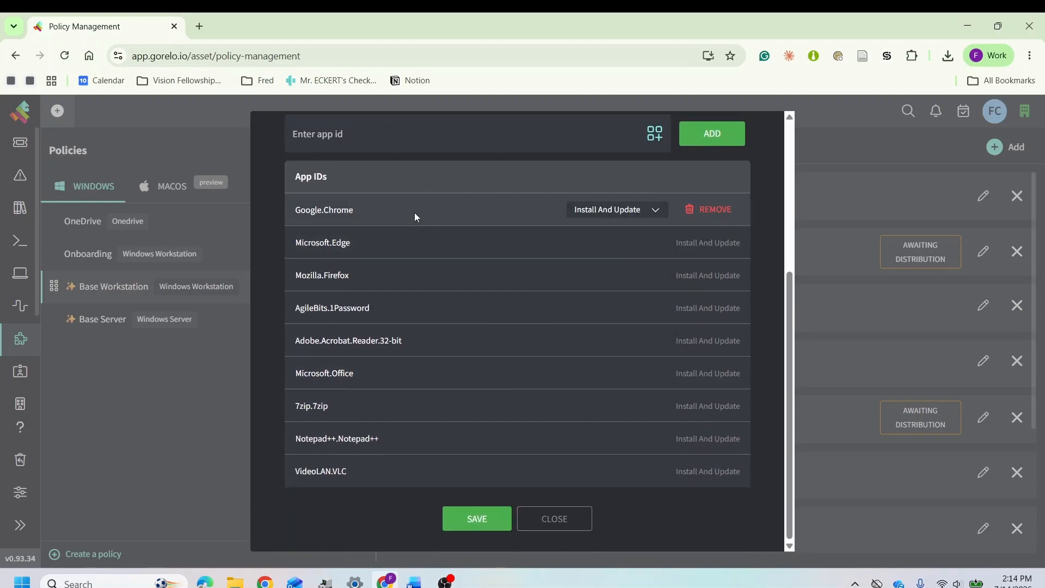
Add the app ID 7zip.7zip manually to the apps managed by the policy
{"action": "scroll", "coordinate": [414, 245], "scroll_direction": "up", "scroll_amount": 4}
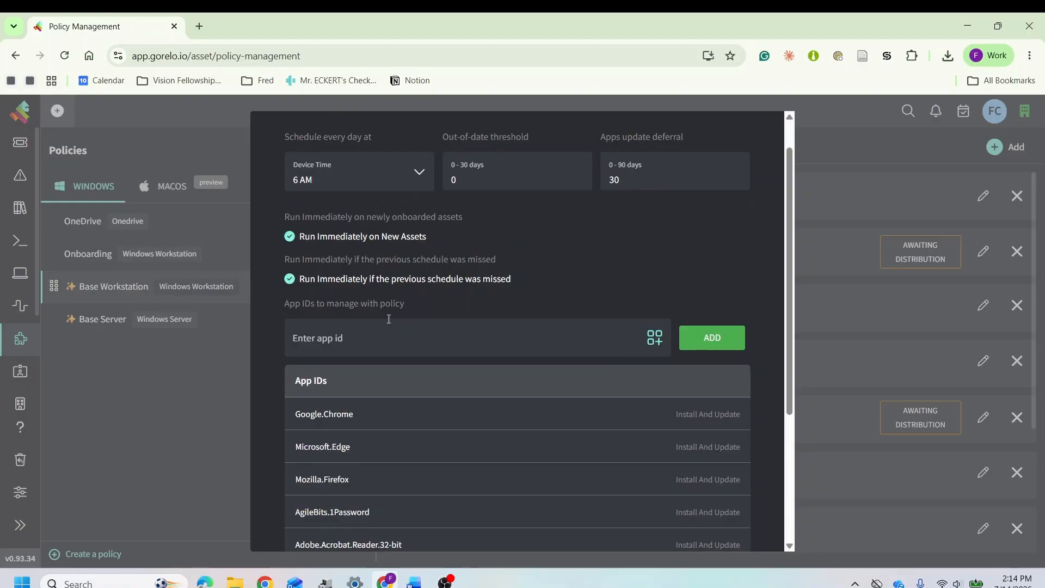
{"action": "left_click", "coordinate": [381, 338]}
{"action": "type", "text": "7zip.7zip"}
{"action": "scroll", "coordinate": [368, 456], "scroll_direction": "down", "scroll_amount": 4}
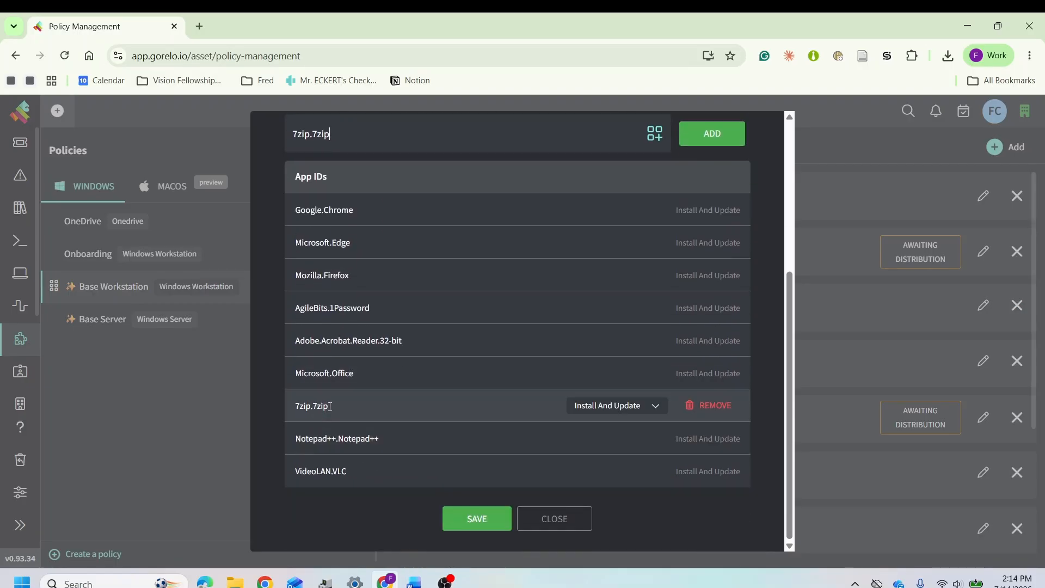
{"action": "scroll", "coordinate": [350, 381], "scroll_direction": "up", "scroll_amount": 5}
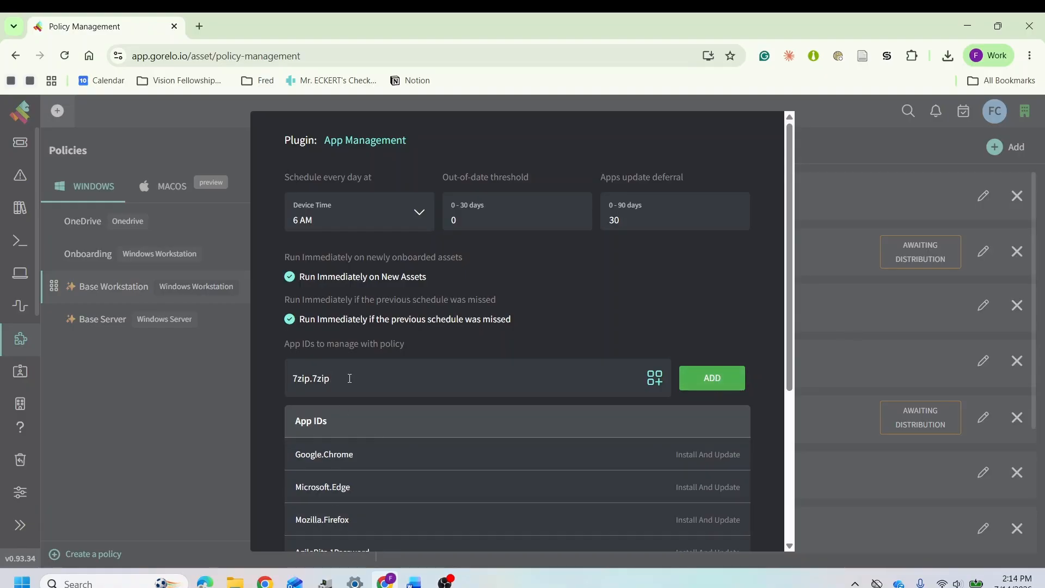
{"action": "left_click", "coordinate": [722, 378]}
Review the plugin's app list and save the App Management configuration
{"action": "scroll", "coordinate": [493, 403], "scroll_direction": "down", "scroll_amount": 5}
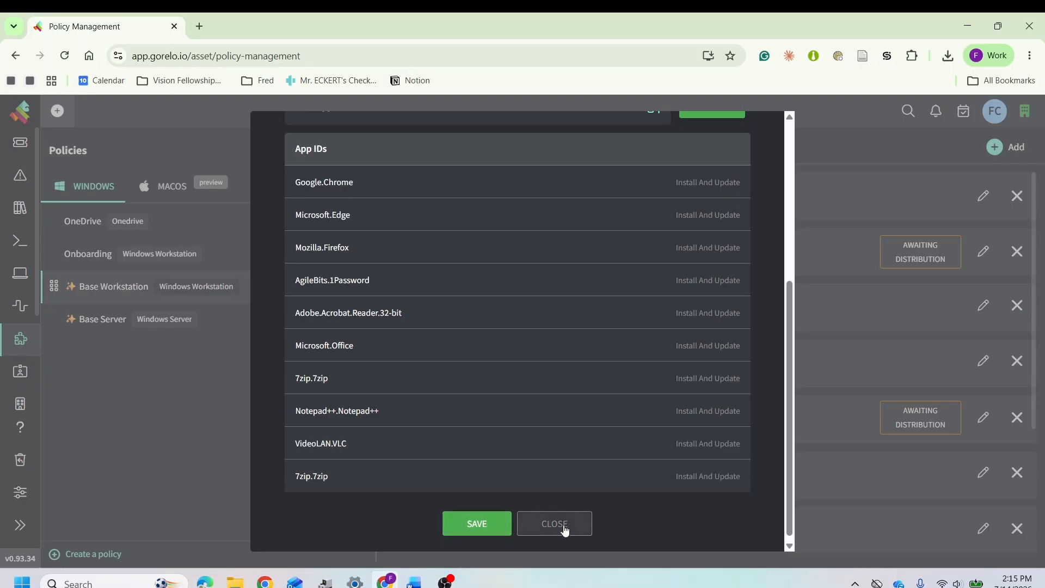
{"action": "scroll", "coordinate": [533, 304], "scroll_direction": "up", "scroll_amount": 5}
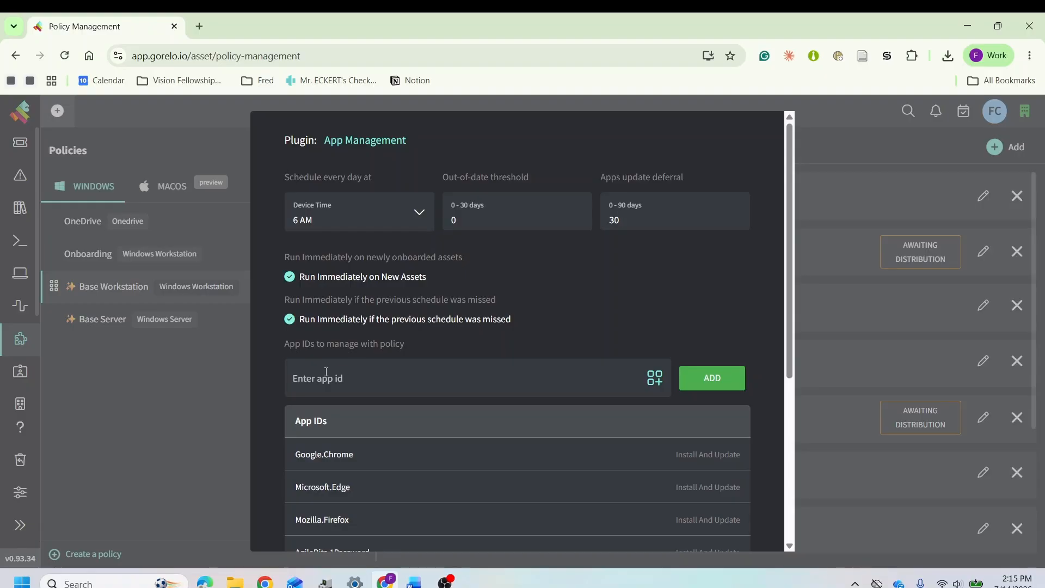
{"action": "scroll", "coordinate": [504, 309], "scroll_direction": "down", "scroll_amount": 5}
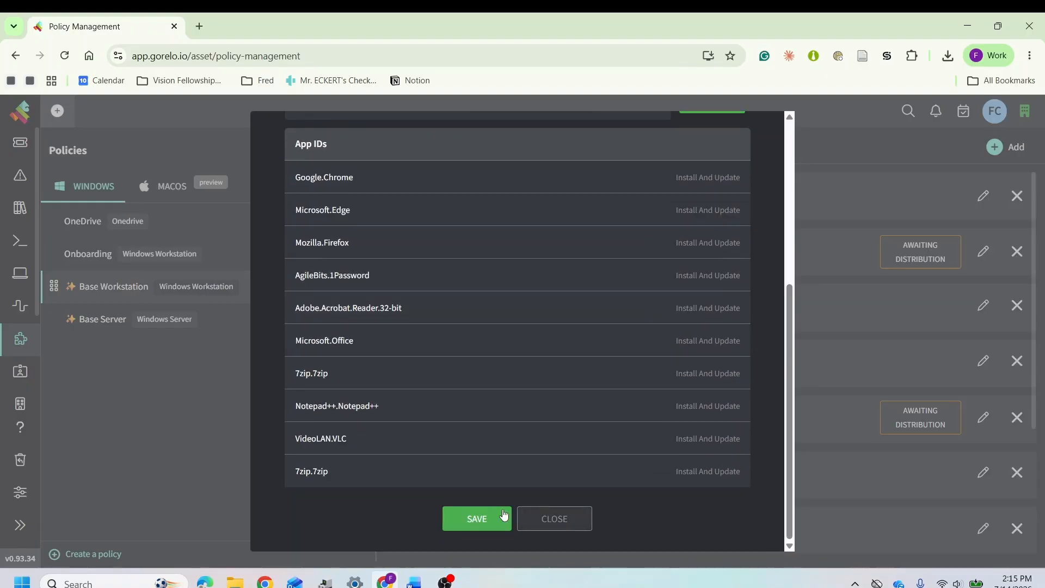
{"action": "left_click", "coordinate": [480, 522]}
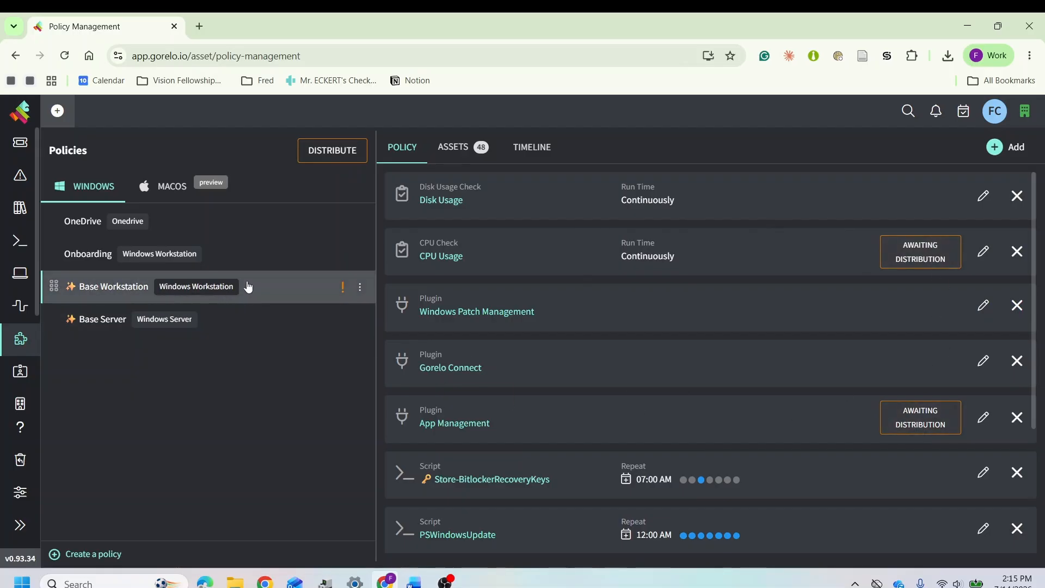
Choose the ISLOnline Install script as a new script for the Base Workstation policy
{"action": "scroll", "coordinate": [490, 323], "scroll_direction": "down", "scroll_amount": 3}
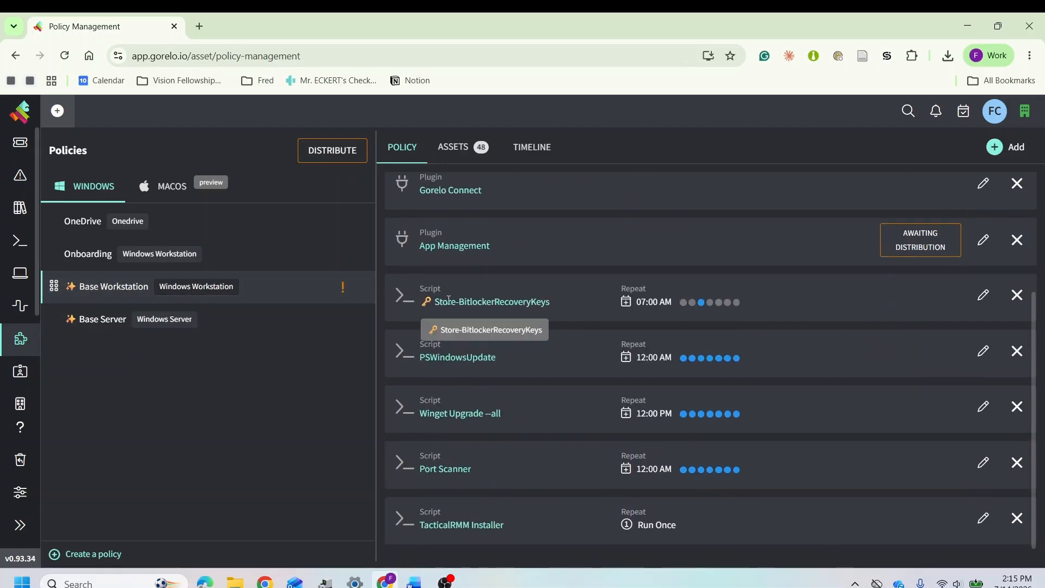
{"action": "left_click", "coordinate": [1014, 150]}
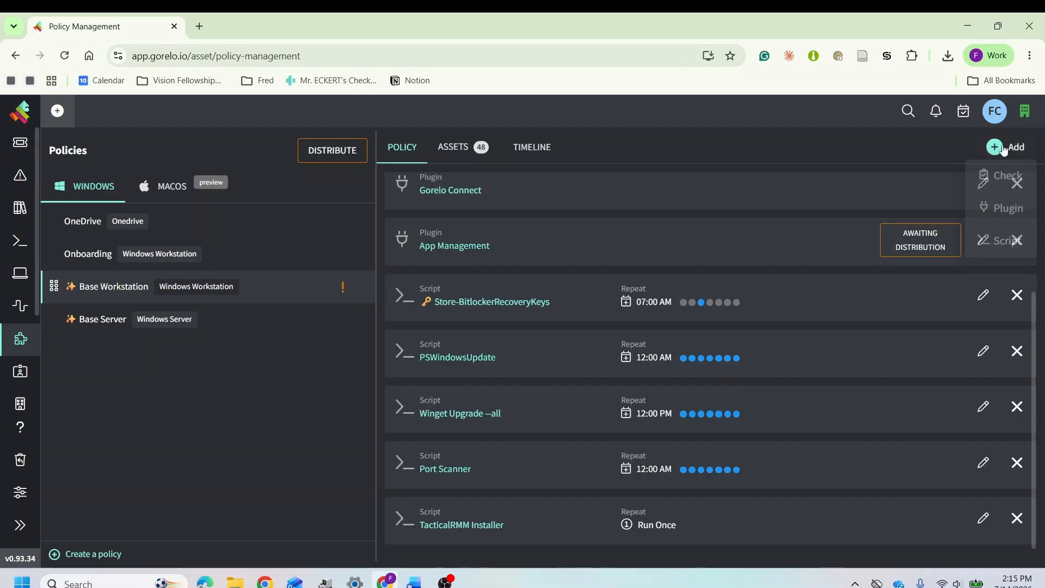
{"action": "left_click", "coordinate": [1005, 241]}
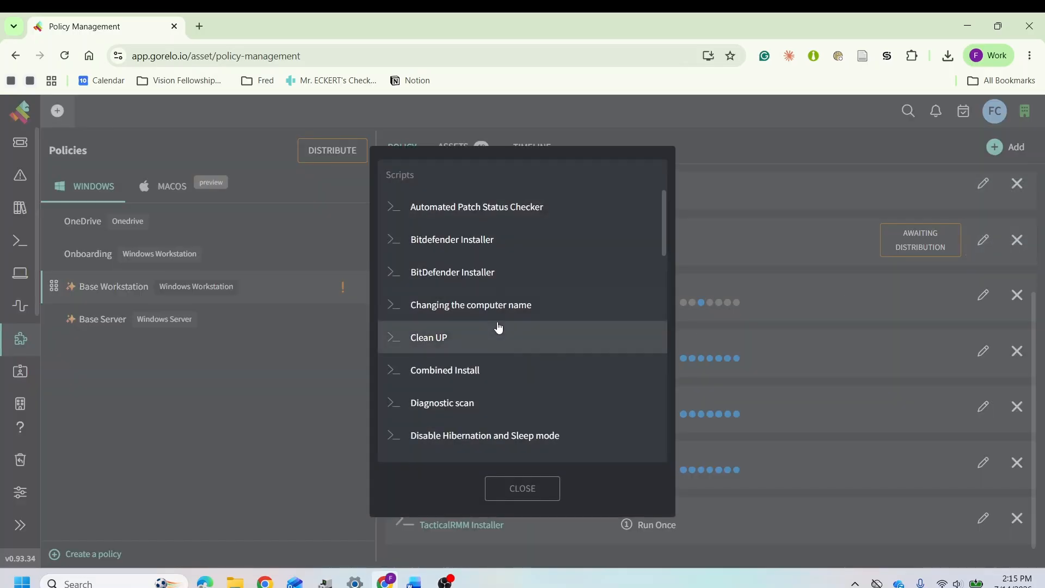
{"action": "scroll", "coordinate": [504, 257], "scroll_direction": "down", "scroll_amount": 3}
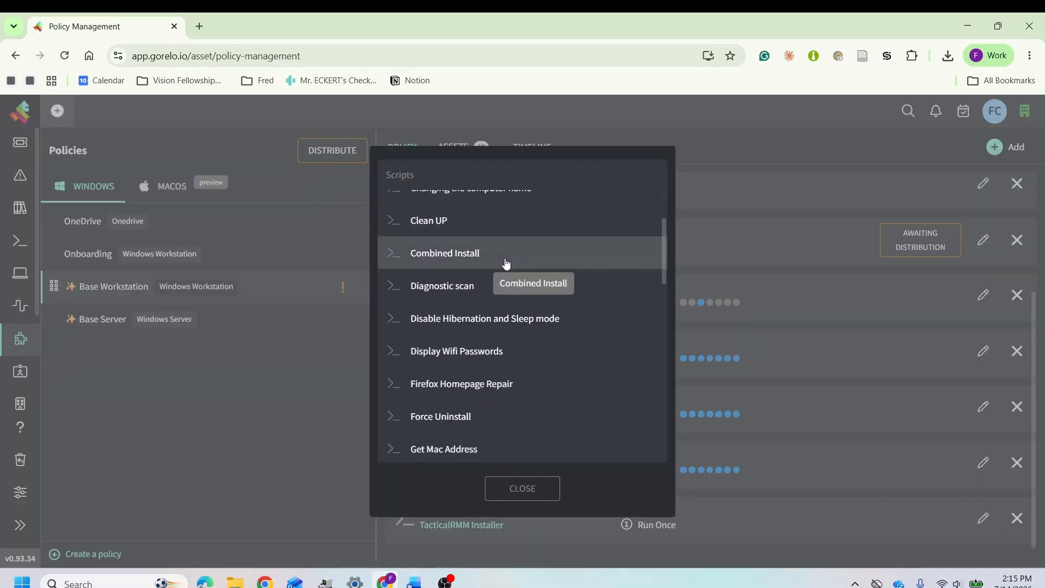
{"action": "scroll", "coordinate": [505, 264], "scroll_direction": "down", "scroll_amount": 2}
{"action": "scroll", "coordinate": [504, 267], "scroll_direction": "down", "scroll_amount": 6}
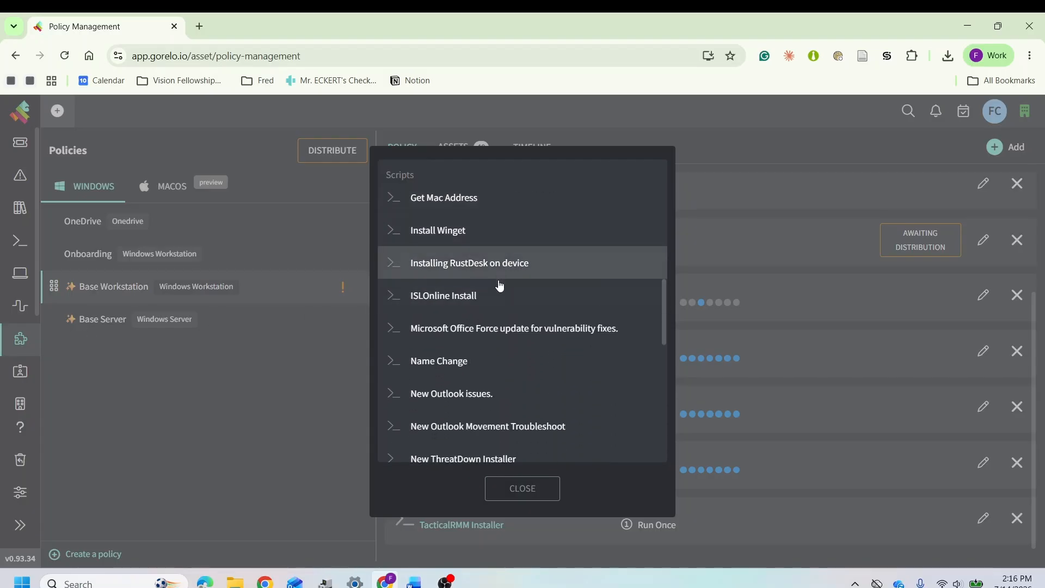
{"action": "scroll", "coordinate": [497, 286], "scroll_direction": "down", "scroll_amount": 2}
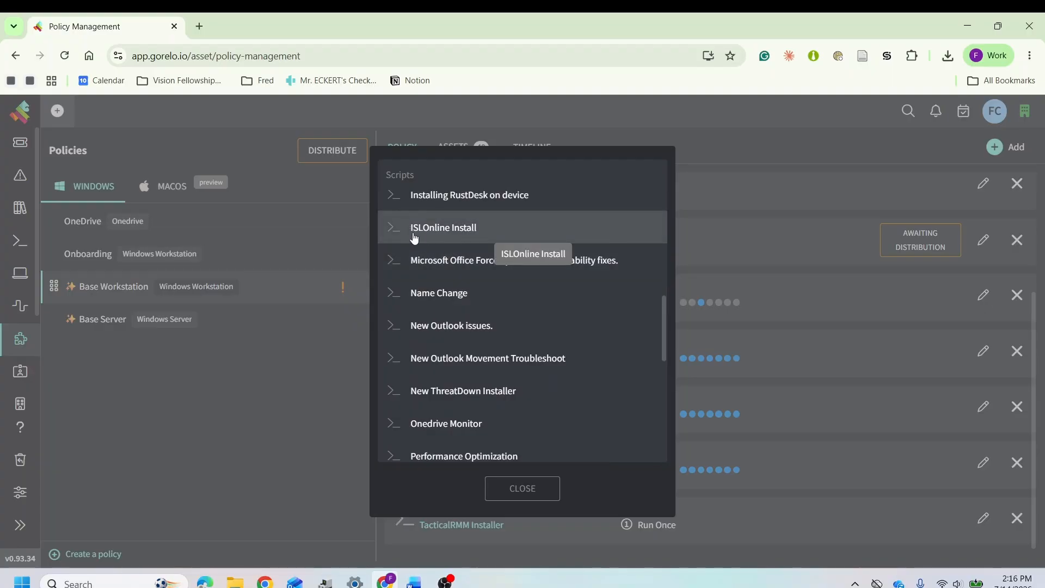
{"action": "left_click", "coordinate": [457, 233]}
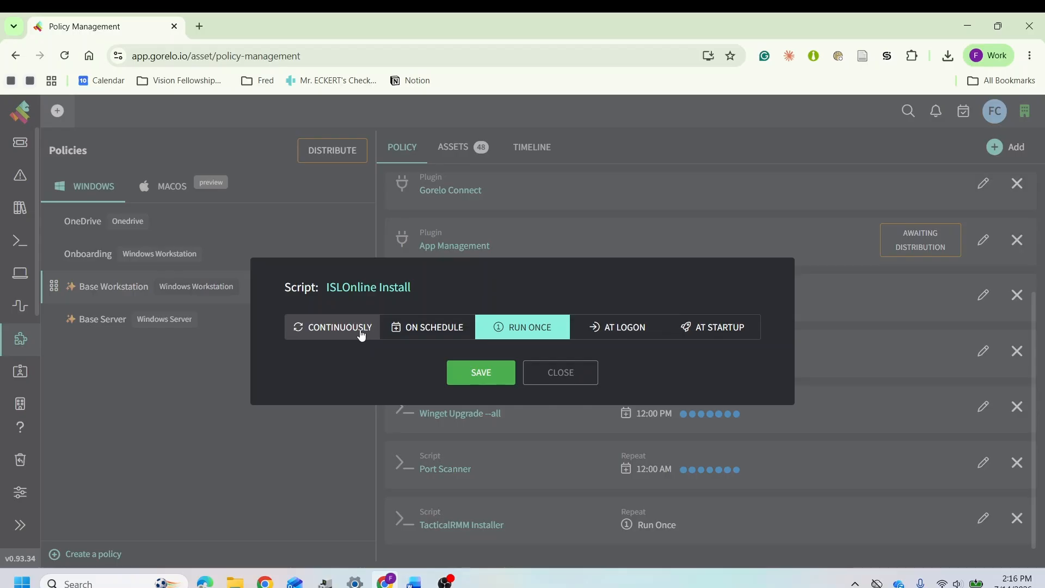
Put the ISLOnline Install script on a monthly schedule and look through the selectable days of the month
{"action": "left_click", "coordinate": [433, 333]}
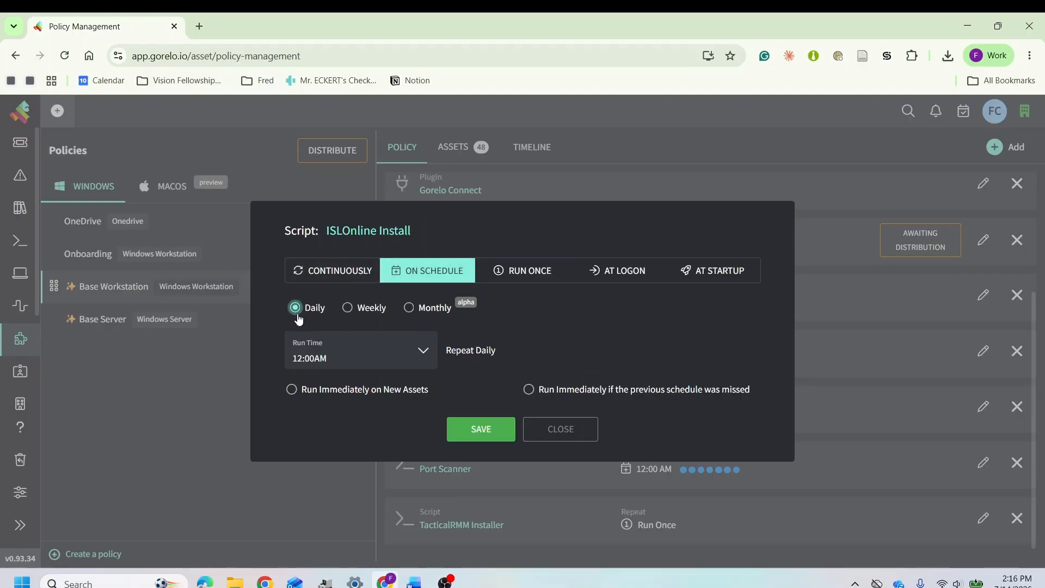
{"action": "left_click", "coordinate": [348, 307]}
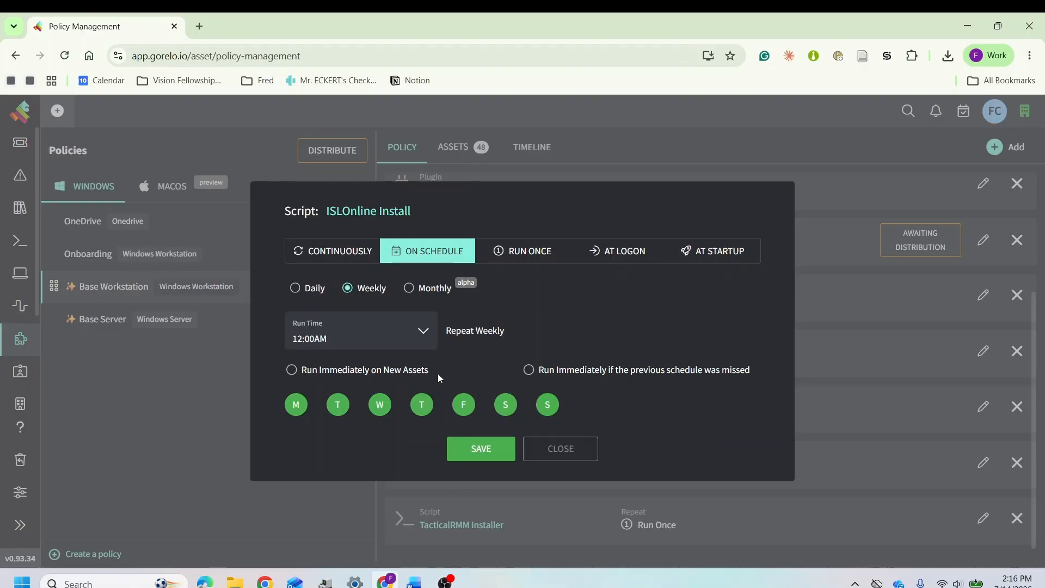
{"action": "left_click", "coordinate": [408, 288]}
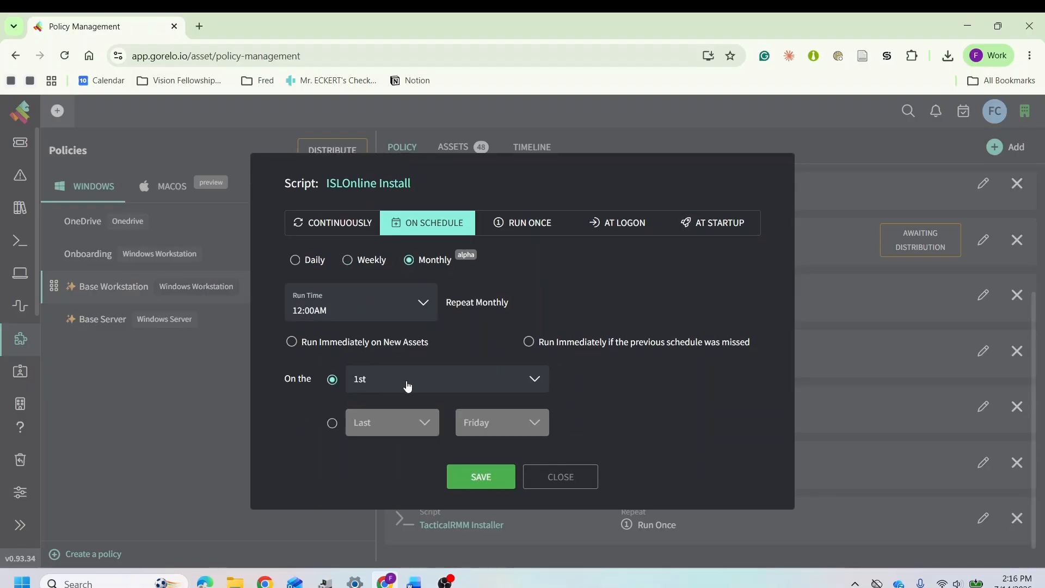
{"action": "left_click", "coordinate": [435, 384]}
{"action": "scroll", "coordinate": [427, 278], "scroll_direction": "down", "scroll_amount": 10}
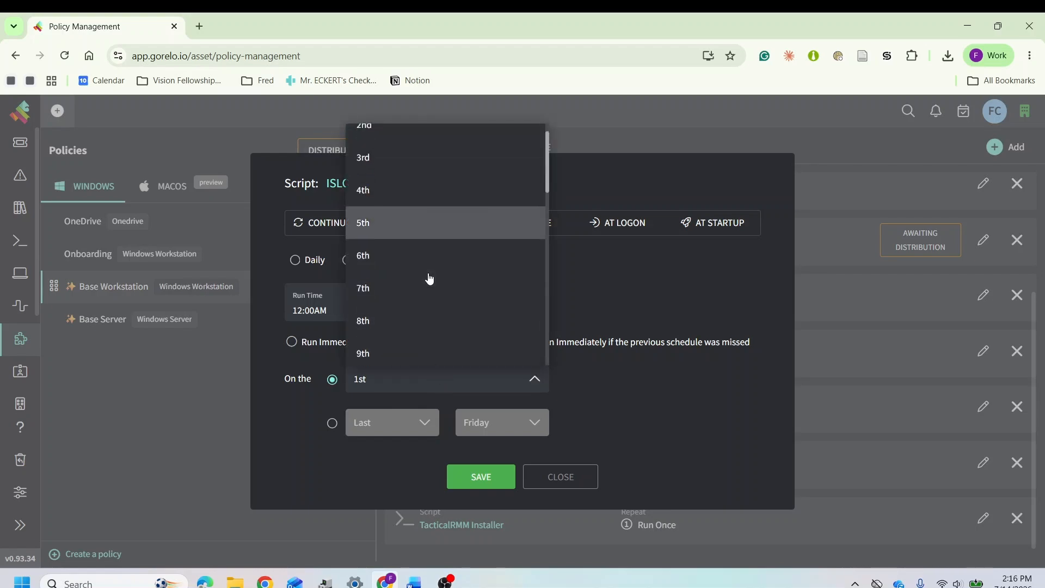
{"action": "scroll", "coordinate": [425, 293], "scroll_direction": "up", "scroll_amount": 8}
{"action": "scroll", "coordinate": [425, 293], "scroll_direction": "up", "scroll_amount": 3}
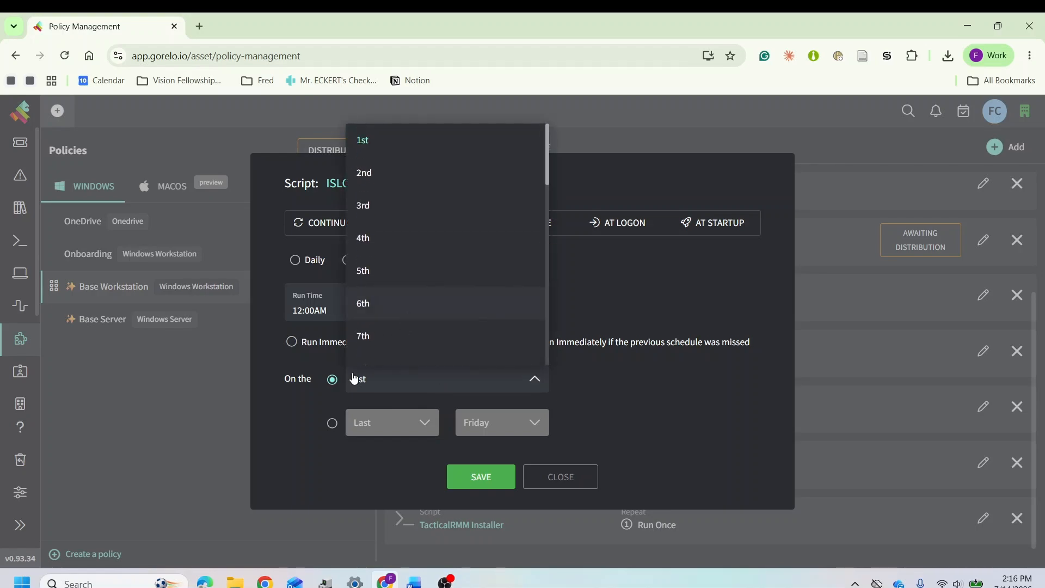
Try the fourth Friday as the monthly run day, and switch the recurrence back to the 1st
{"action": "left_click", "coordinate": [332, 423]}
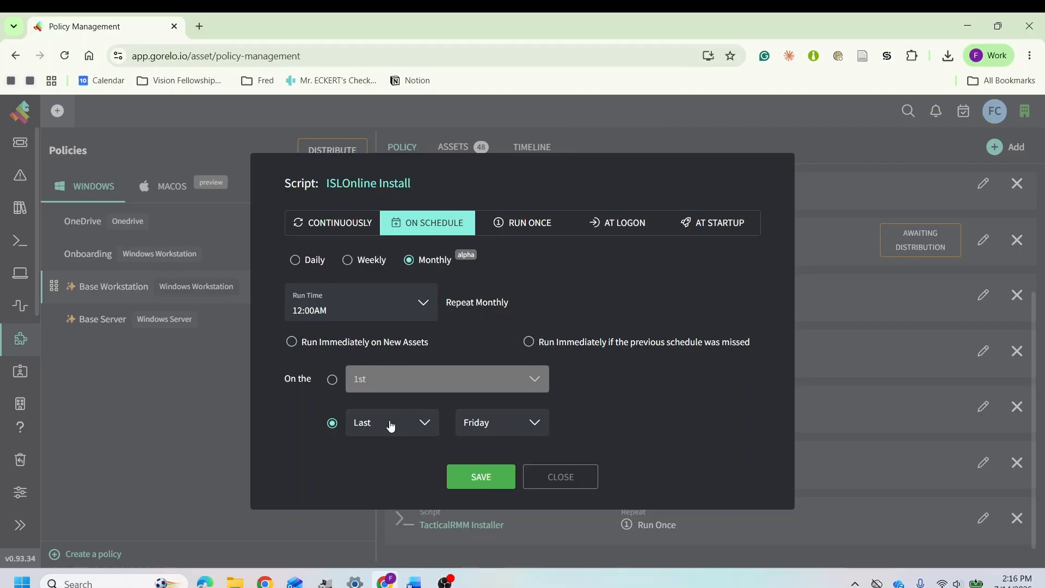
{"action": "left_click", "coordinate": [394, 425]}
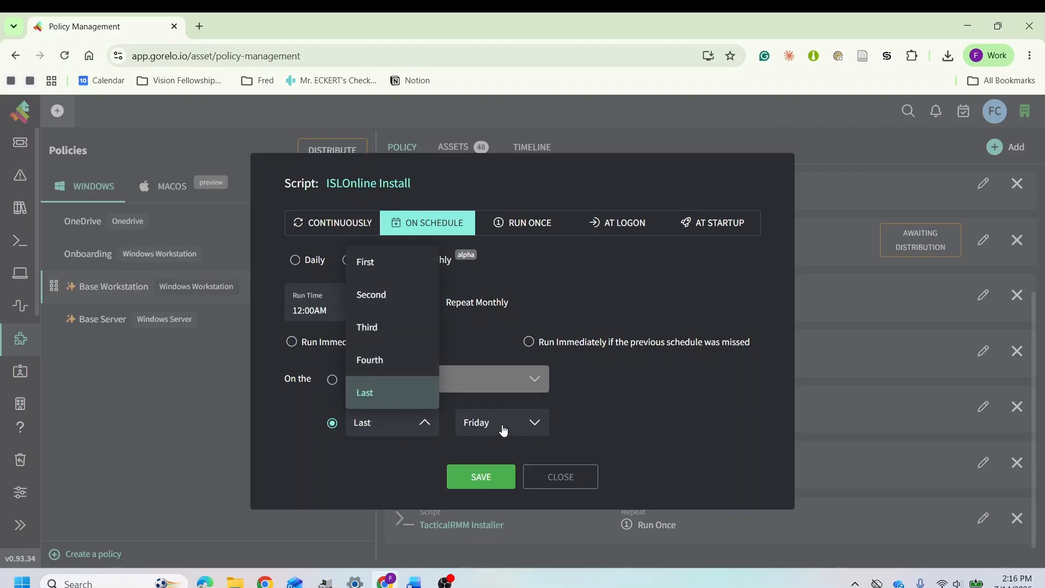
{"action": "left_click", "coordinate": [398, 360]}
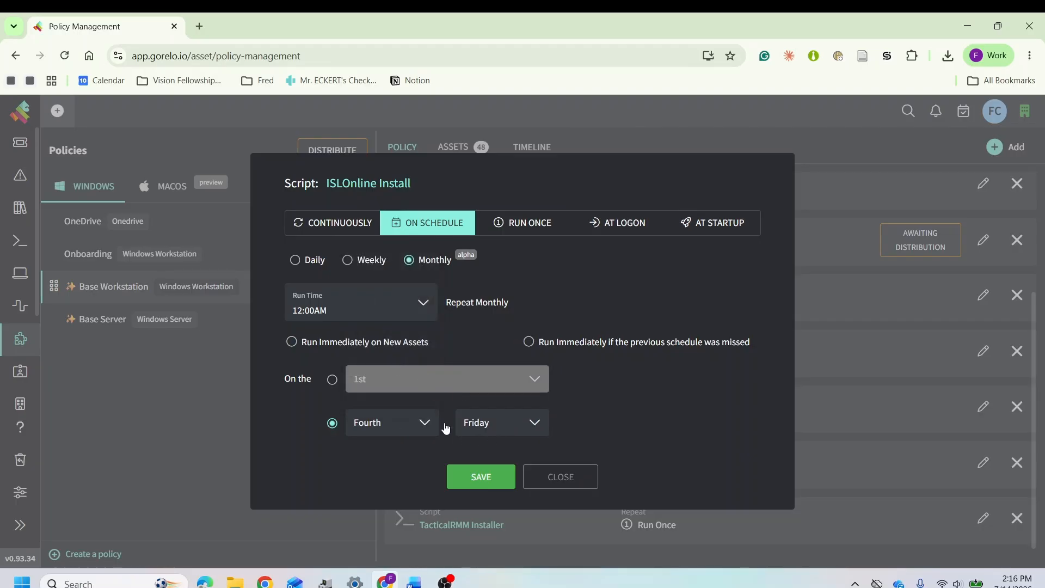
{"action": "left_click", "coordinate": [370, 424]}
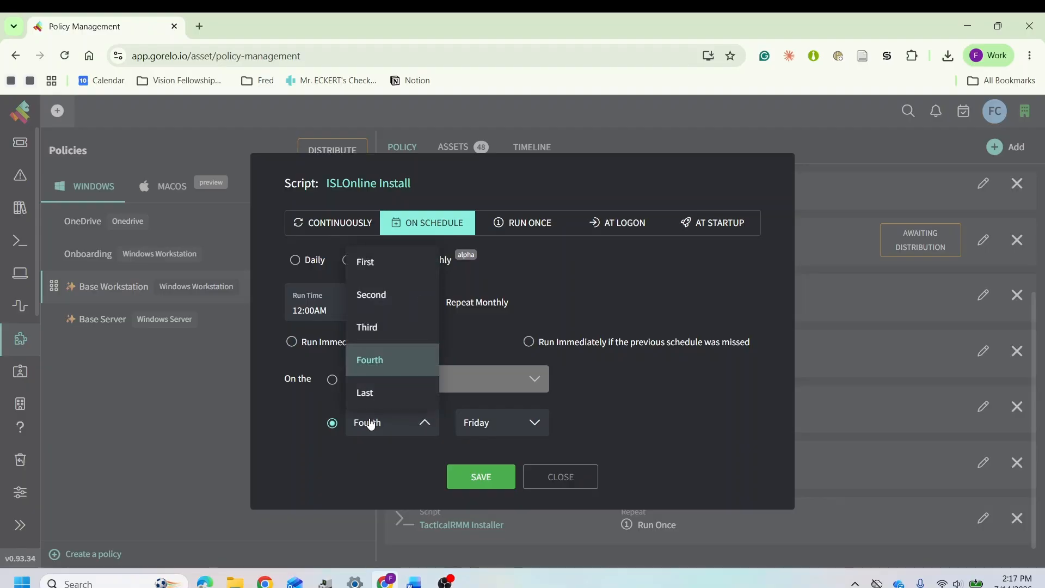
{"action": "left_click", "coordinate": [332, 380]}
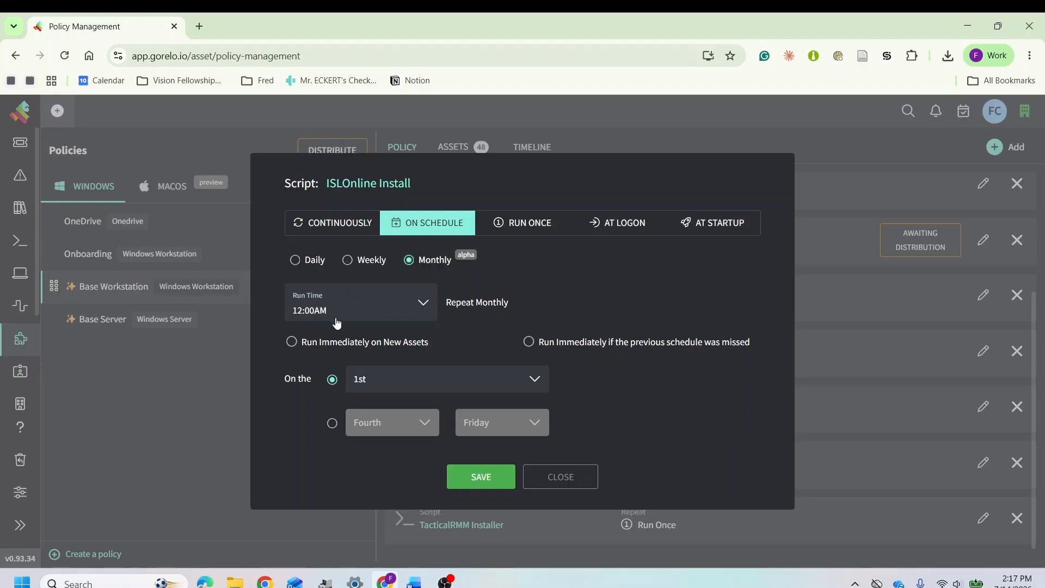
Set a weekly schedule on Monday, Wednesday and Friday that runs immediately if the previous schedule was missed
{"action": "left_click", "coordinate": [348, 260]}
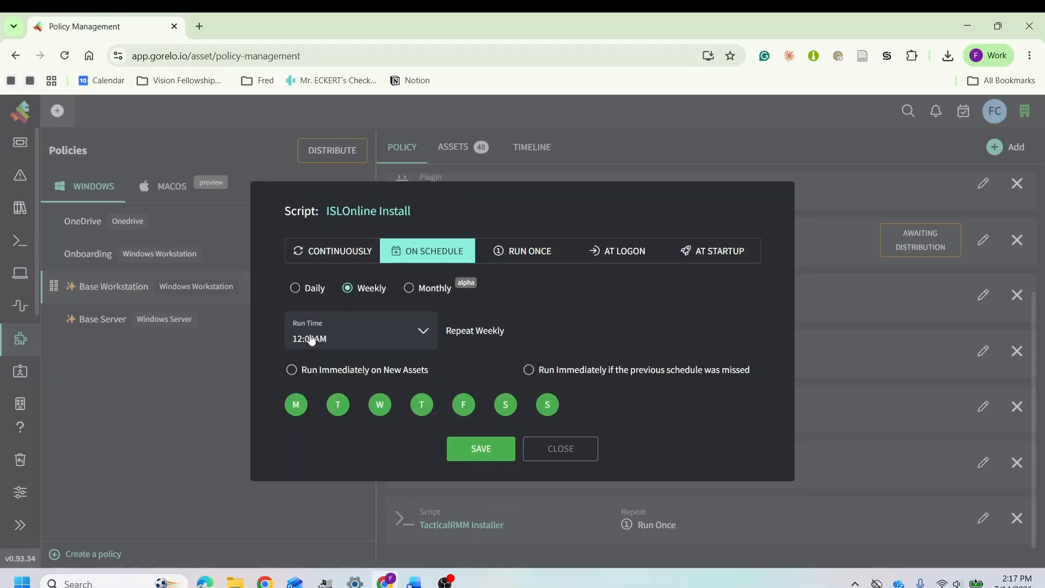
{"action": "left_click", "coordinate": [338, 406]}
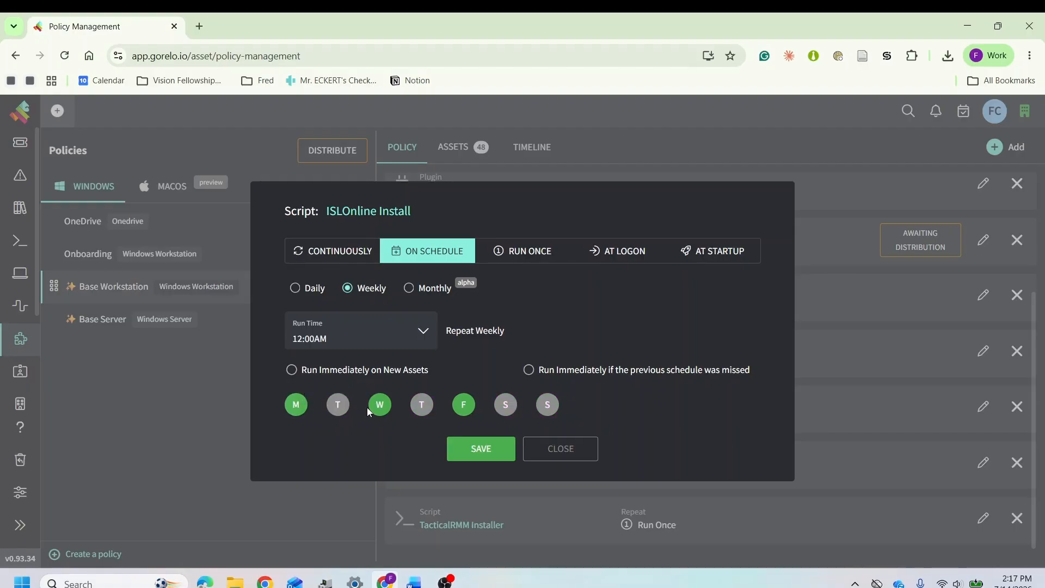
{"action": "left_click", "coordinate": [422, 406]}
{"action": "left_click", "coordinate": [529, 371]}
Try the At Logon, At Startup and Run Once triggers, return to On Schedule, and discard the ISLOnline Install script setup
{"action": "left_click", "coordinate": [622, 260]}
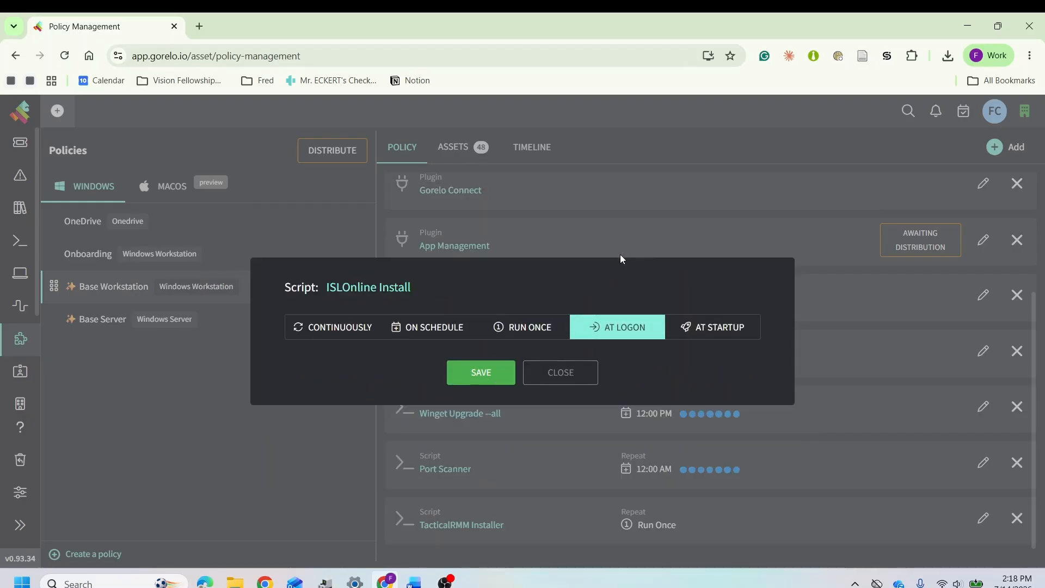
{"action": "left_click", "coordinate": [715, 334]}
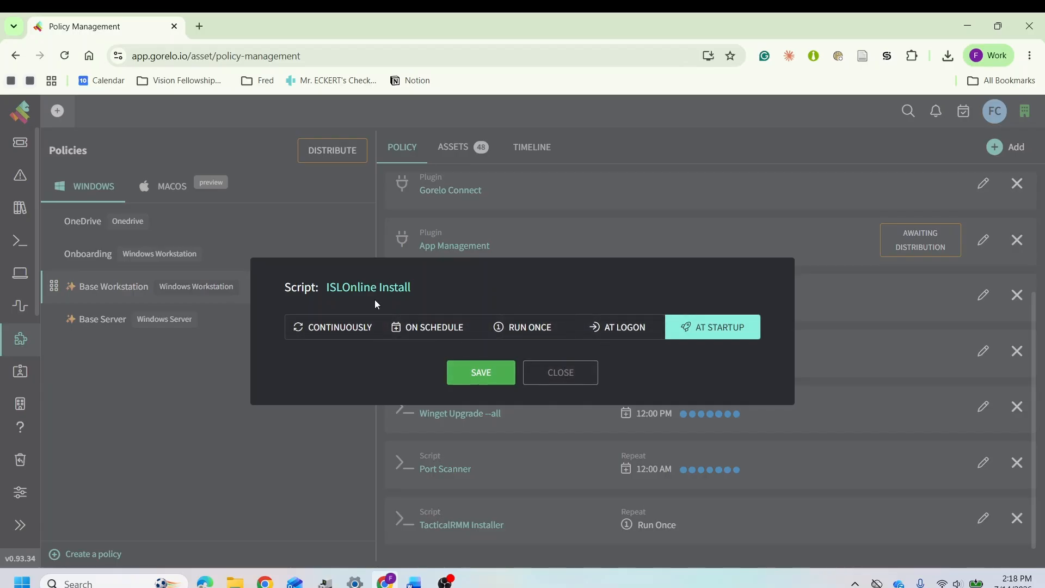
{"action": "left_click", "coordinate": [527, 332]}
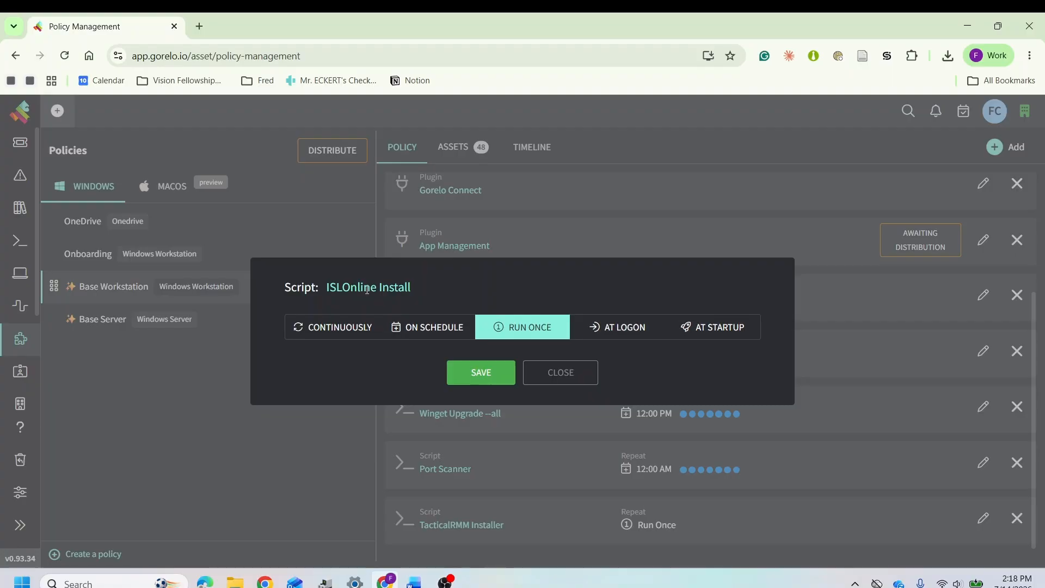
{"action": "left_click", "coordinate": [441, 330]}
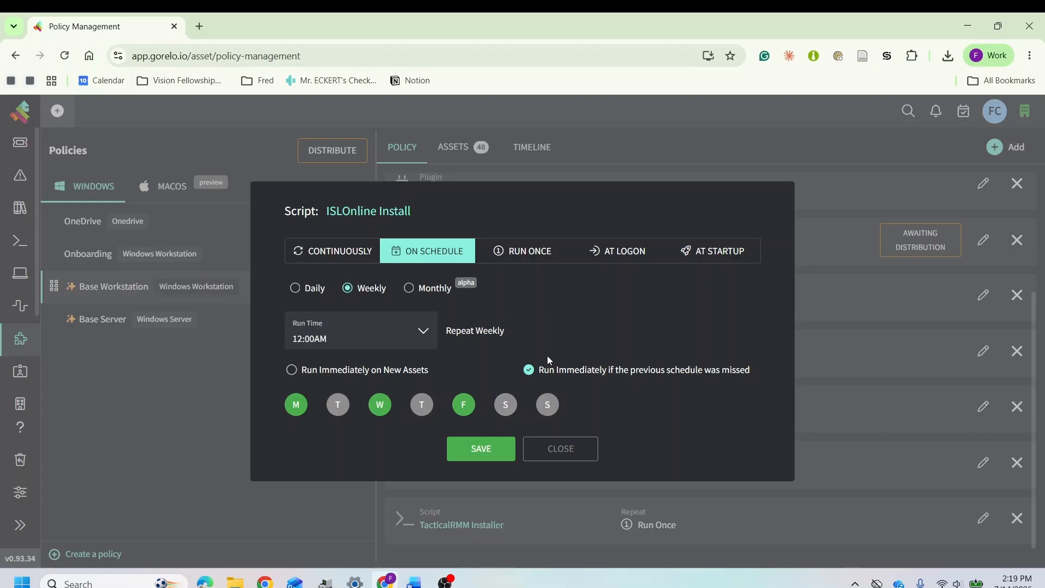
{"action": "left_click", "coordinate": [560, 452]}
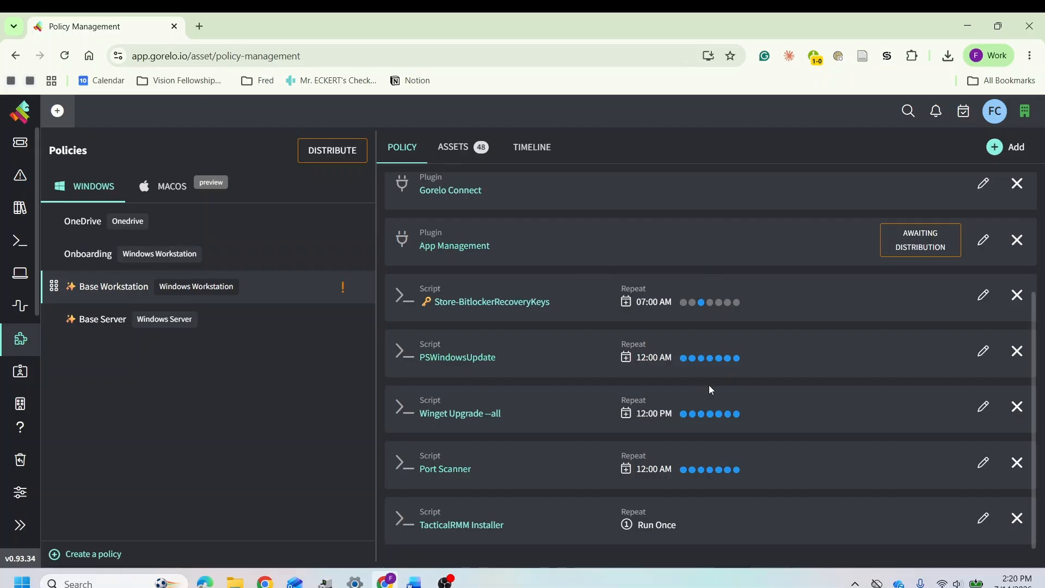
Examine the schedule settings of the PSWindowsUpdate script in the Base Workstation policy and close them without changes
{"action": "scroll", "coordinate": [711, 385], "scroll_direction": "up", "scroll_amount": 3}
{"action": "scroll", "coordinate": [707, 384], "scroll_direction": "down", "scroll_amount": 3}
{"action": "left_click", "coordinate": [983, 353]}
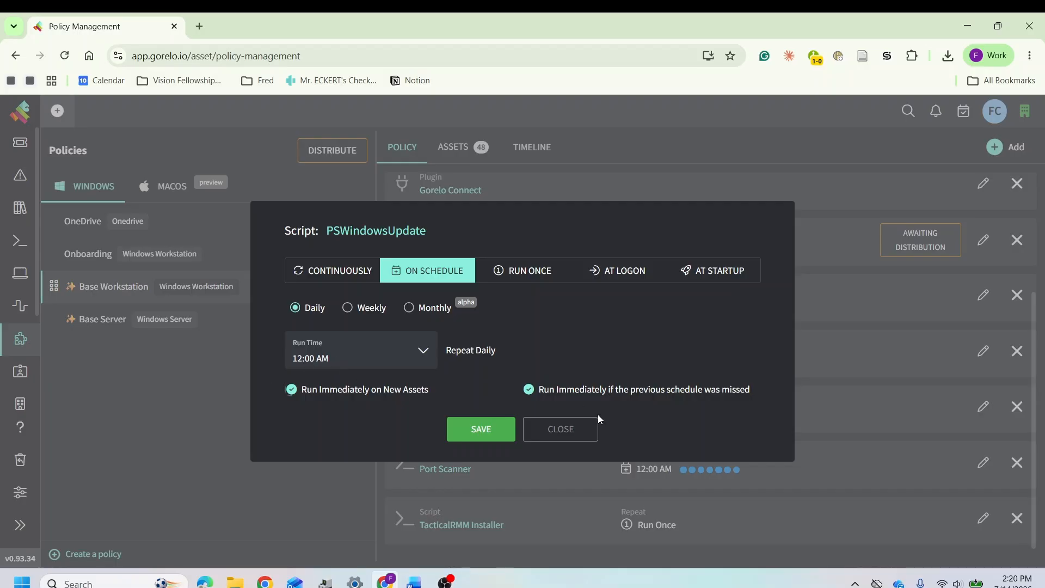
{"action": "left_click", "coordinate": [590, 427]}
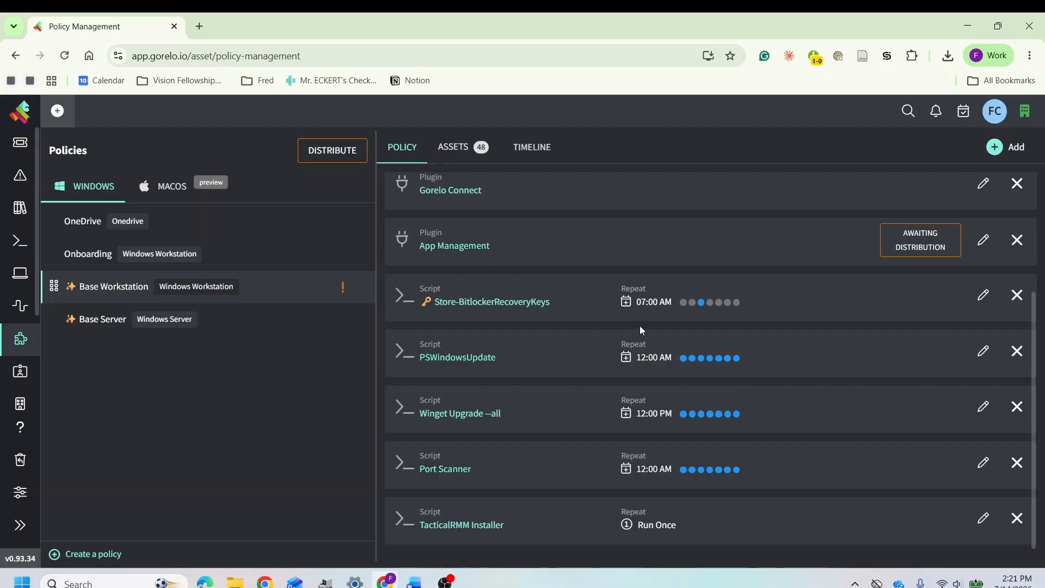
Distribute the updated Base Workstation policy to its assets
{"action": "scroll", "coordinate": [816, 321], "scroll_direction": "up", "scroll_amount": 3}
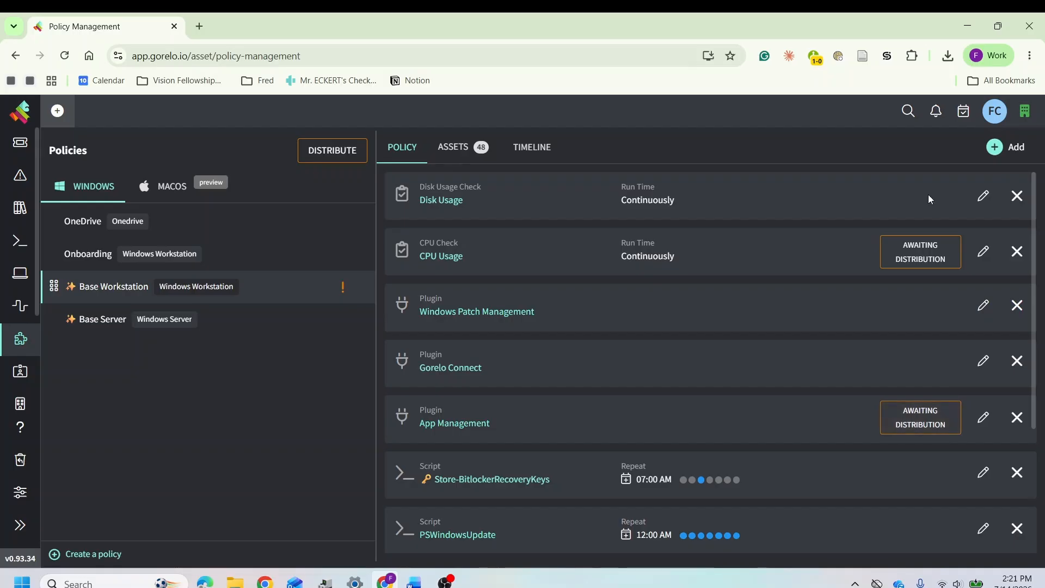
{"action": "left_click", "coordinate": [333, 150]}
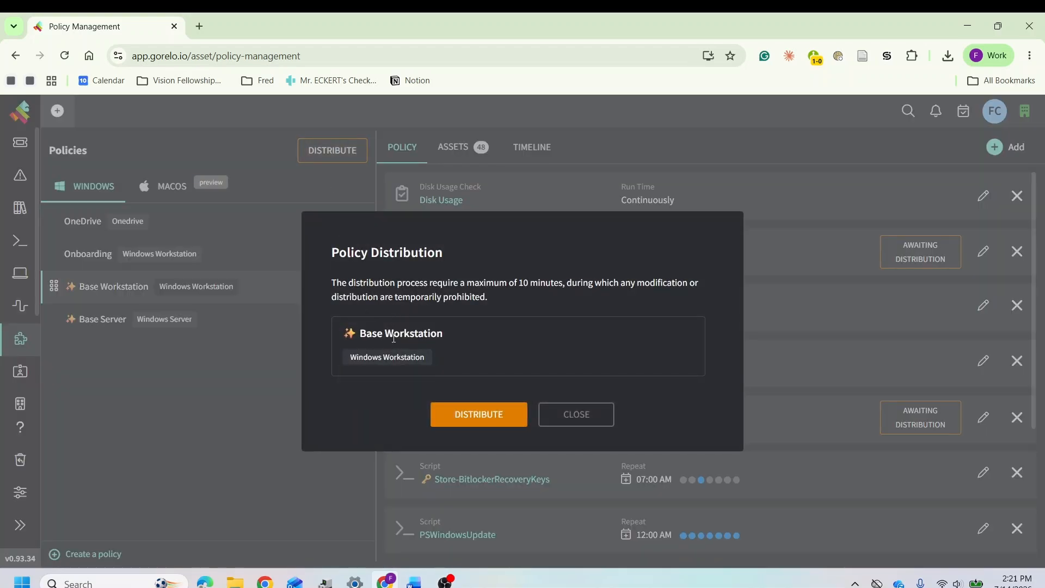
{"action": "left_click", "coordinate": [481, 416]}
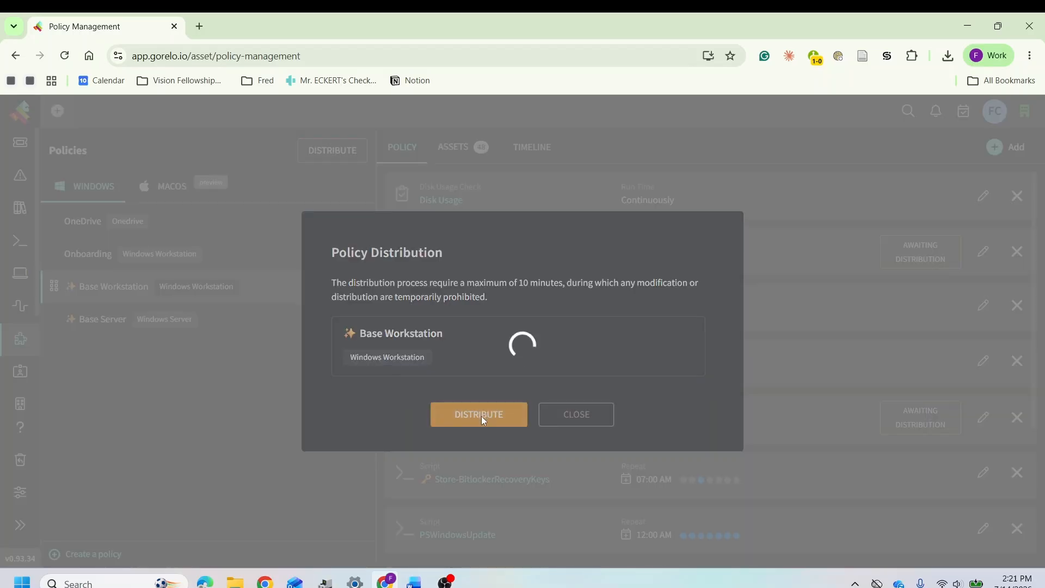